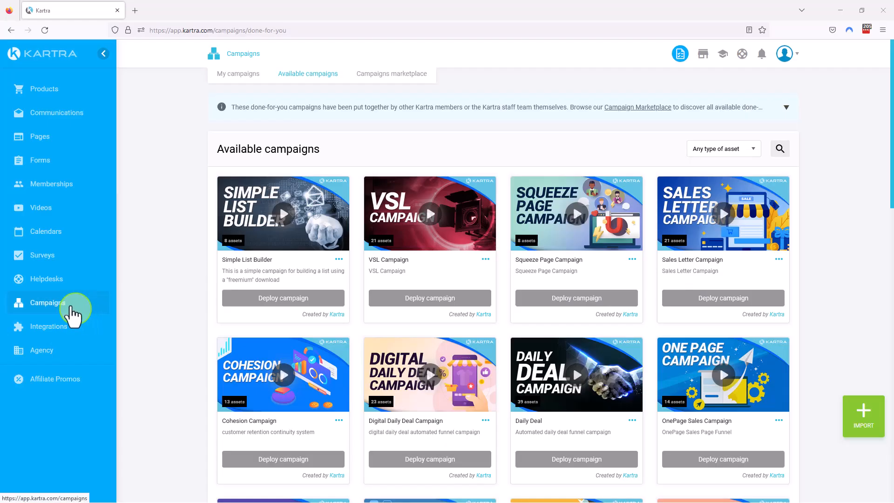
Deploy the OnePage Sales Campaign from the available campaigns with the prefix "008-".
{"action": "left_click", "coordinate": [70, 307]}
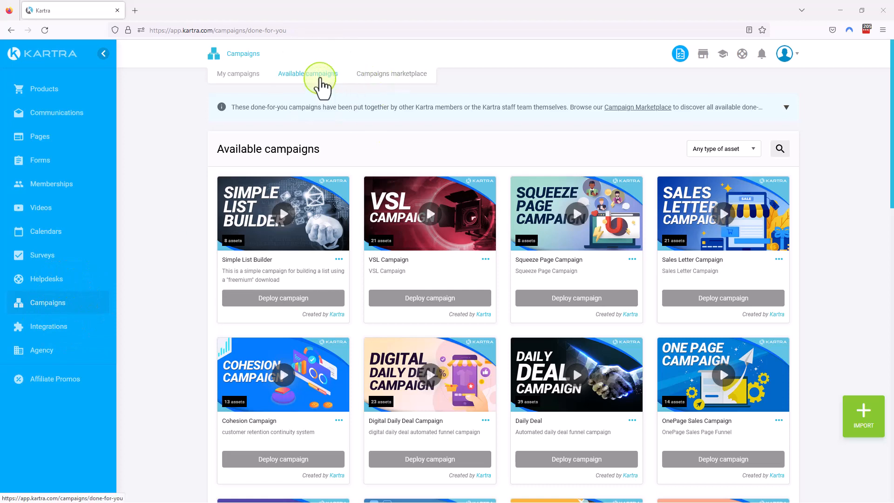
{"action": "left_click", "coordinate": [320, 78]}
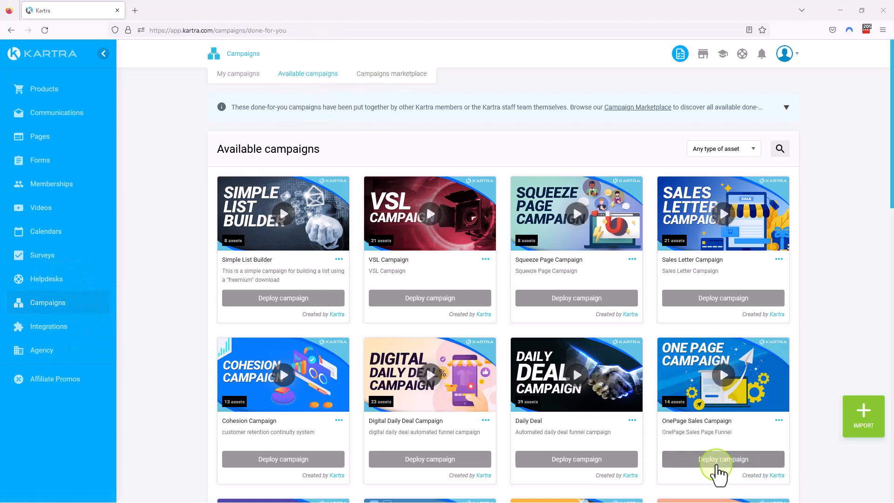
{"action": "left_click", "coordinate": [711, 460]}
{"action": "left_click", "coordinate": [711, 460]}
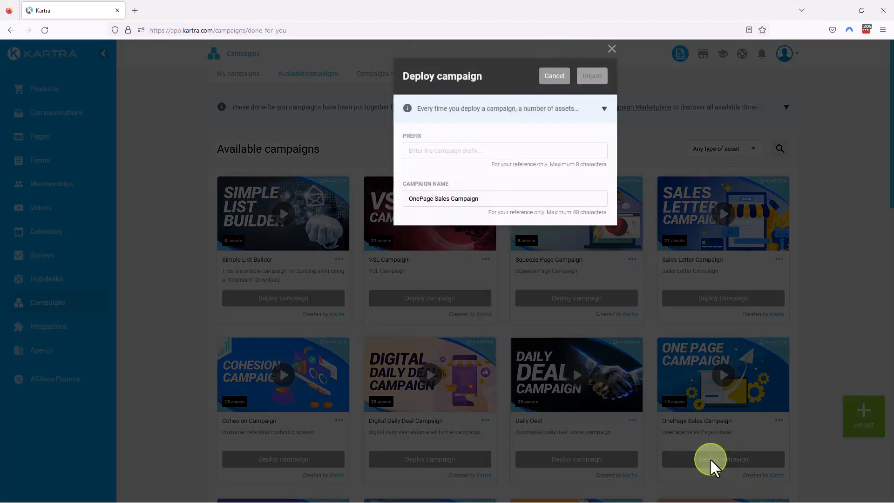
{"action": "left_click", "coordinate": [459, 151]}
{"action": "type", "text": "008-"}
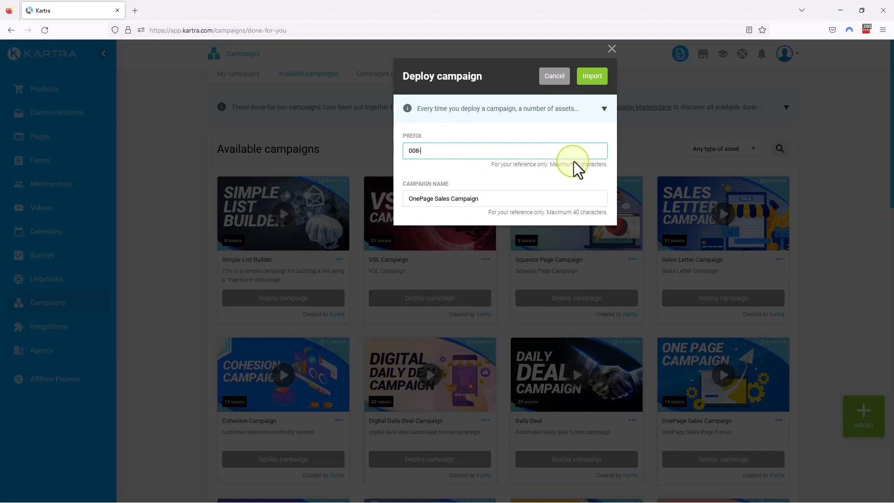
{"action": "left_click", "coordinate": [594, 80]}
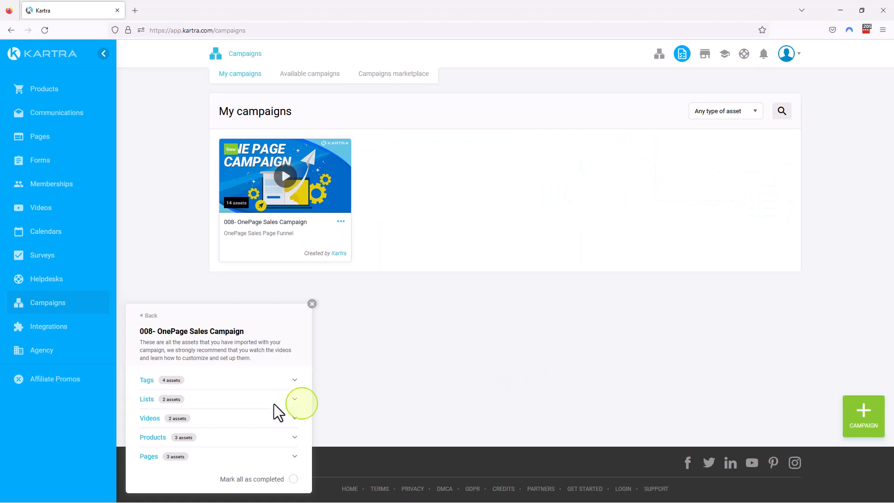
Go to the tags imported with the OnePage Sales Campaign and close the asset checklist to view them.
{"action": "left_click", "coordinate": [228, 381]}
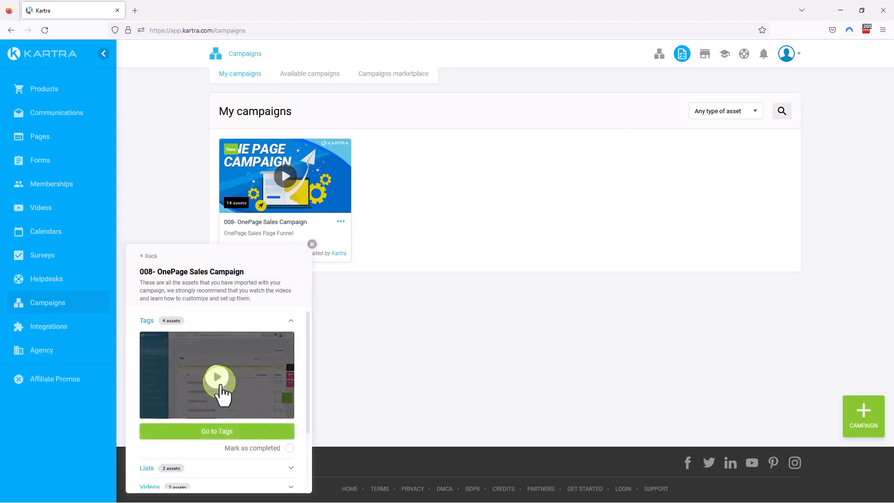
{"action": "left_click", "coordinate": [235, 432]}
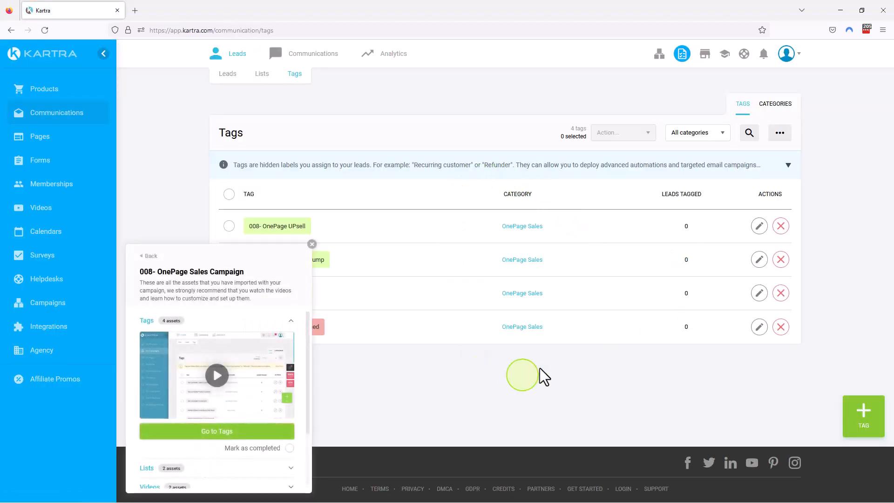
{"action": "left_click", "coordinate": [312, 244]}
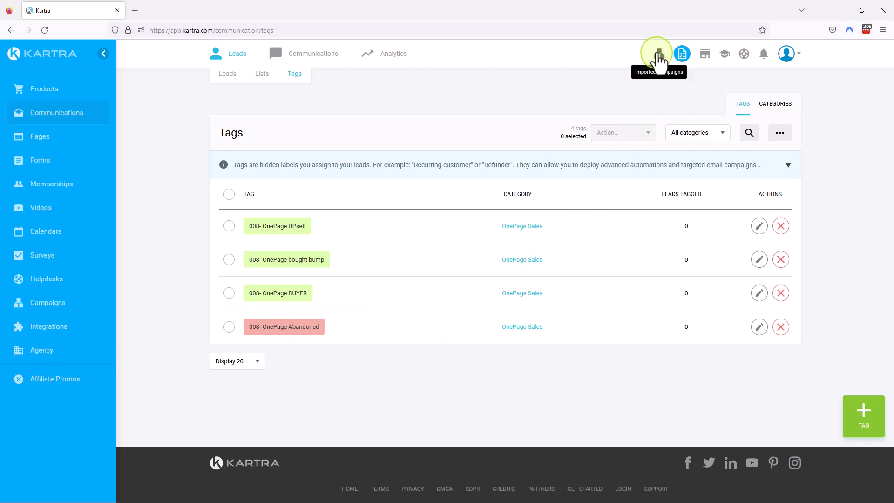
Go to the campaign's imported lists from the asset checklist and examine the buyer and upsell buyer list names.
{"action": "left_click", "coordinate": [659, 55]}
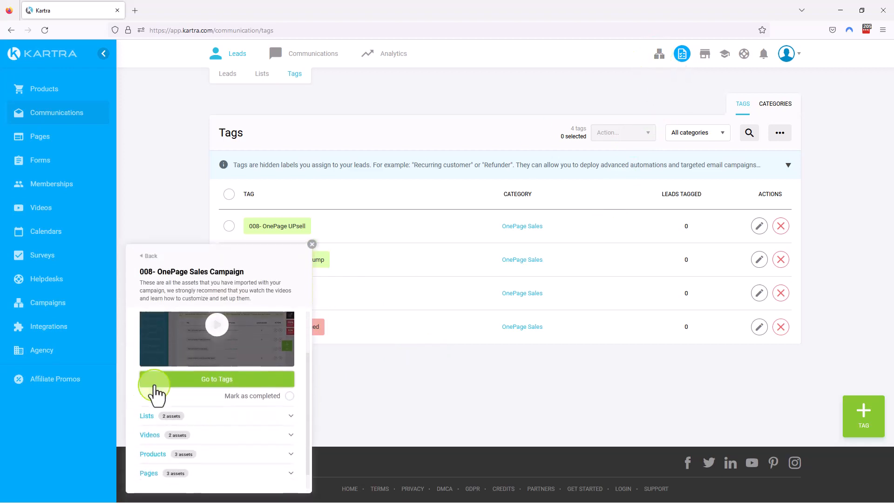
{"action": "left_click", "coordinate": [208, 398]}
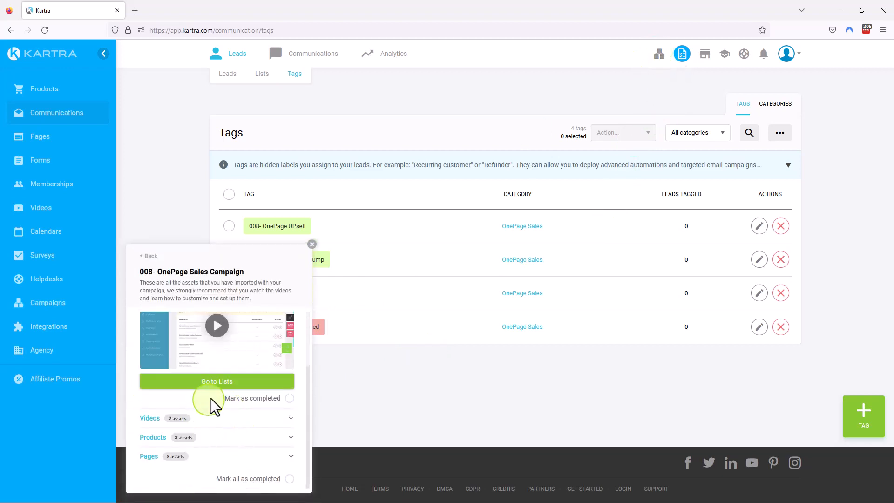
{"action": "left_click", "coordinate": [224, 384]}
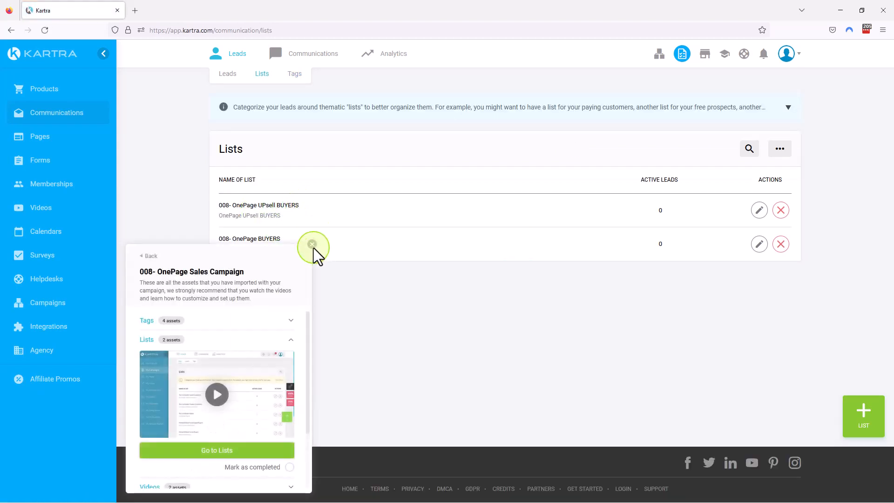
{"action": "left_click", "coordinate": [313, 245]}
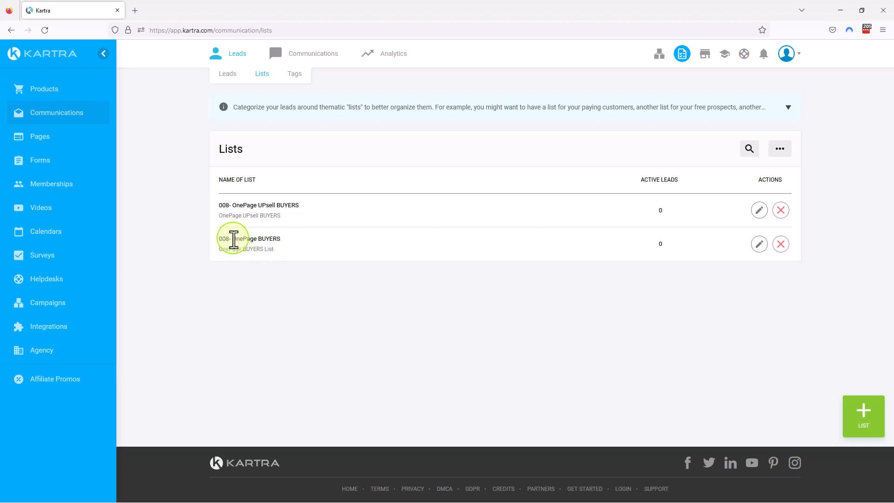
{"action": "left_click_drag", "start_coordinate": [233, 239], "coordinate": [273, 239]}
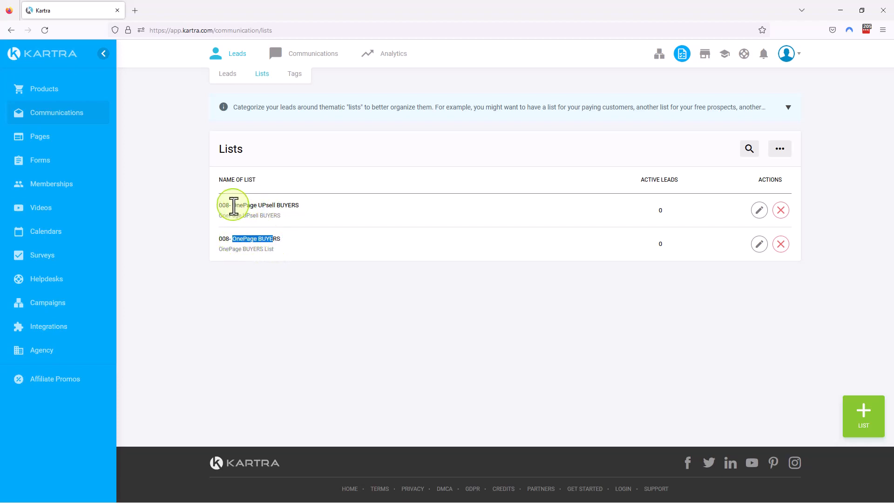
{"action": "left_click_drag", "start_coordinate": [233, 205], "coordinate": [306, 214]}
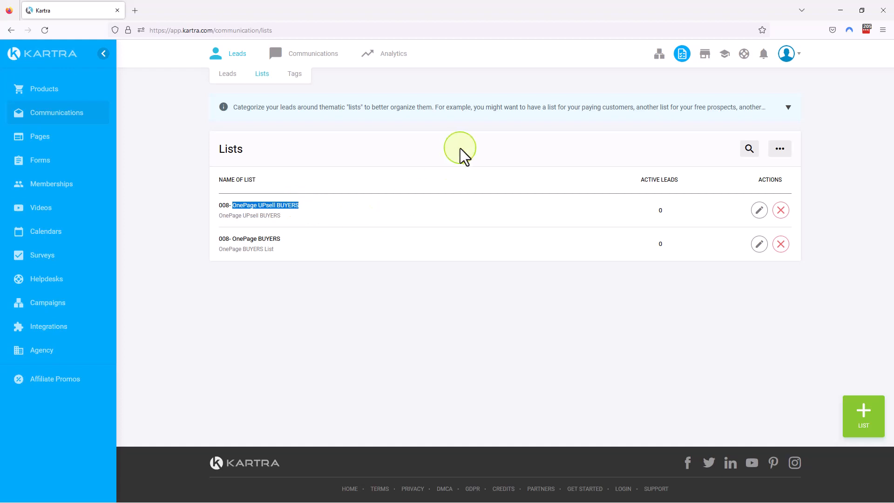
Reopen the imported campaign's asset checklist and go to its videos.
{"action": "left_click", "coordinate": [764, 54]}
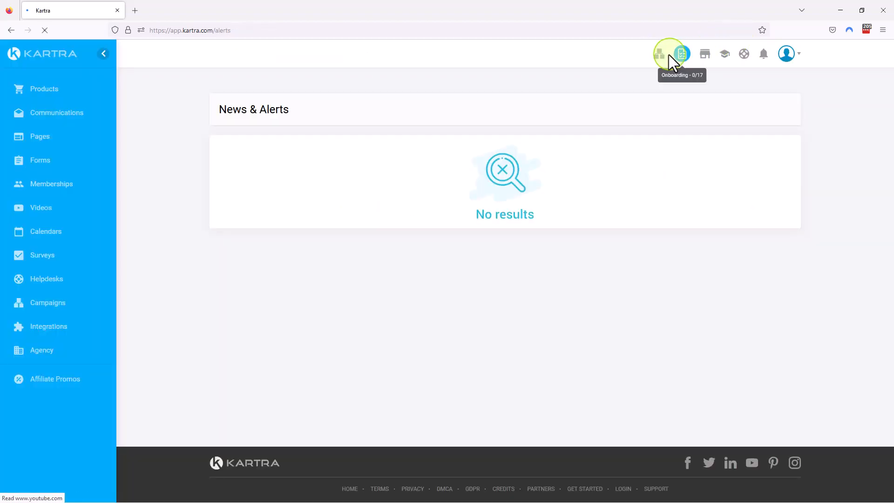
{"action": "left_click", "coordinate": [660, 54]}
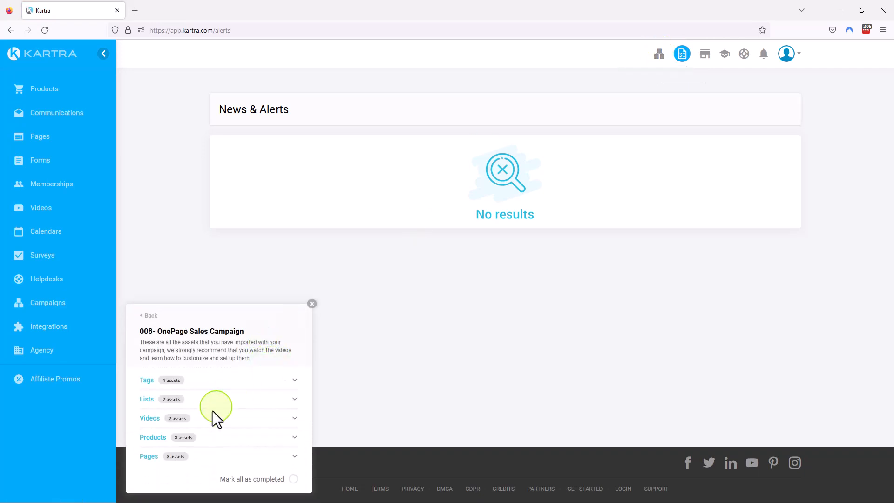
{"action": "left_click", "coordinate": [205, 417]}
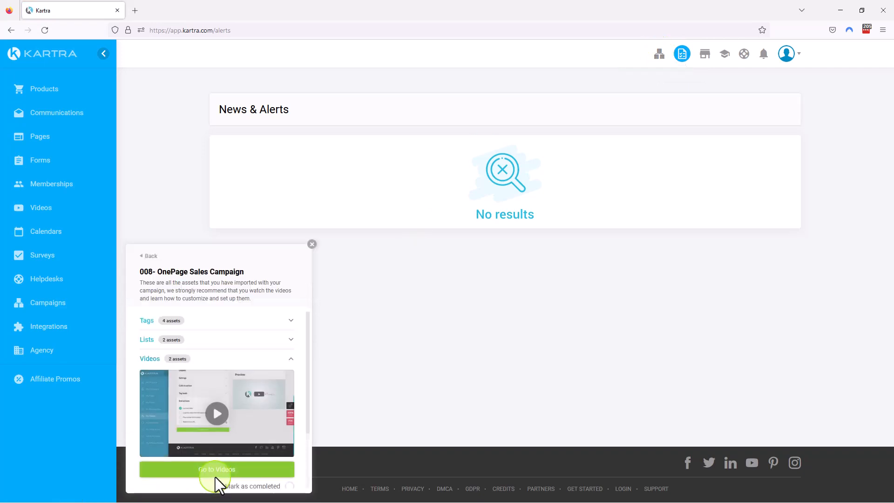
{"action": "left_click", "coordinate": [218, 471]}
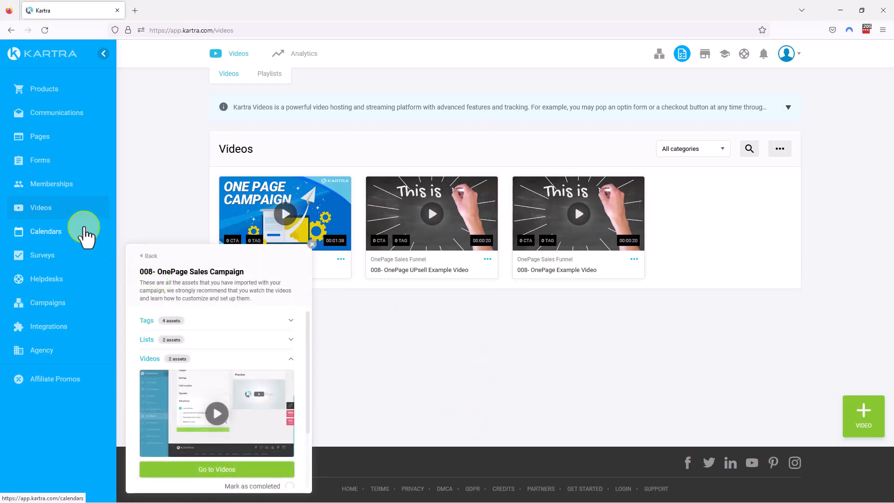
Go to the products imported with the campaign from its asset checklist.
{"action": "scroll", "coordinate": [252, 400], "scroll_direction": "down", "scroll_amount": 2}
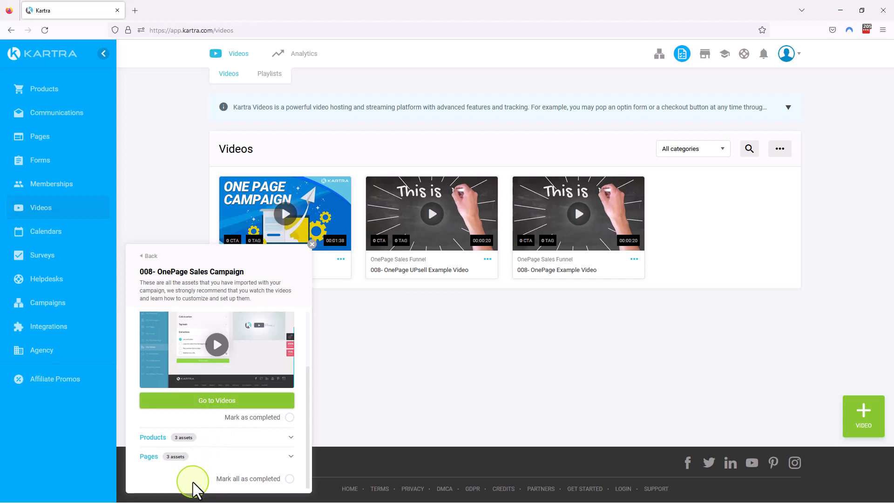
{"action": "left_click", "coordinate": [250, 437]}
{"action": "scroll", "coordinate": [250, 442], "scroll_direction": "down", "scroll_amount": 1}
{"action": "left_click", "coordinate": [229, 428]}
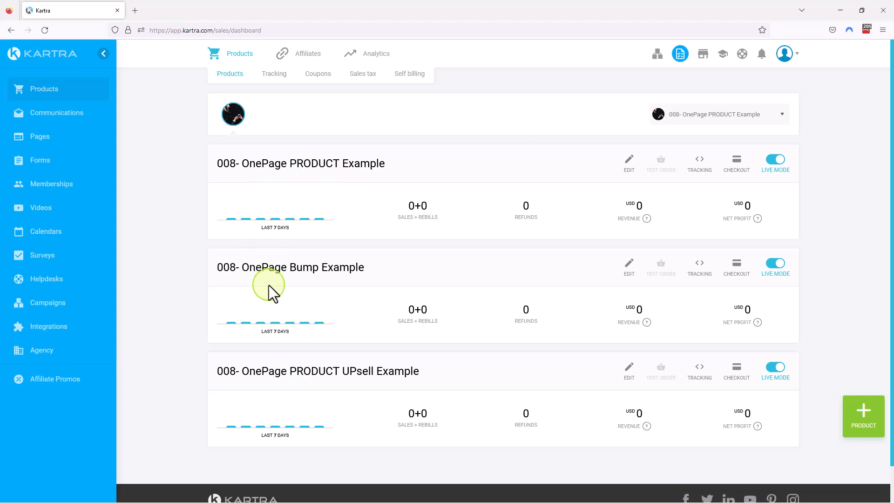
{"action": "left_click", "coordinate": [735, 116]}
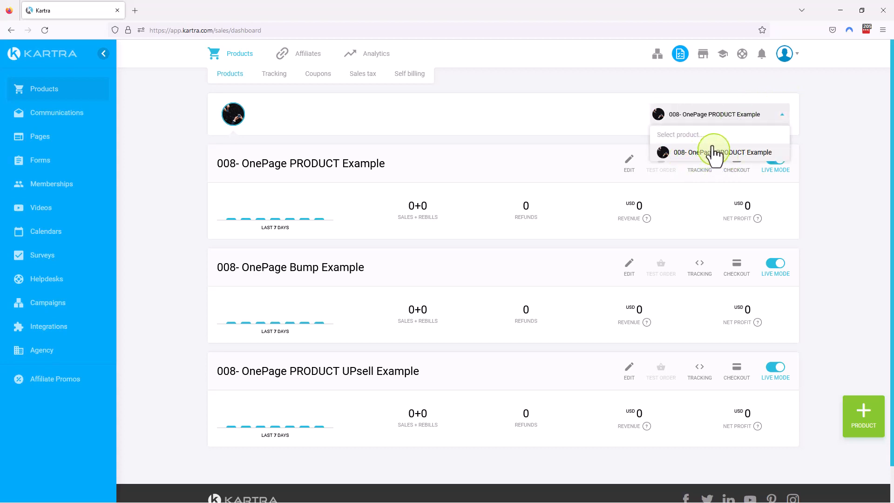
{"action": "left_click", "coordinate": [601, 98]}
{"action": "left_click", "coordinate": [660, 59]}
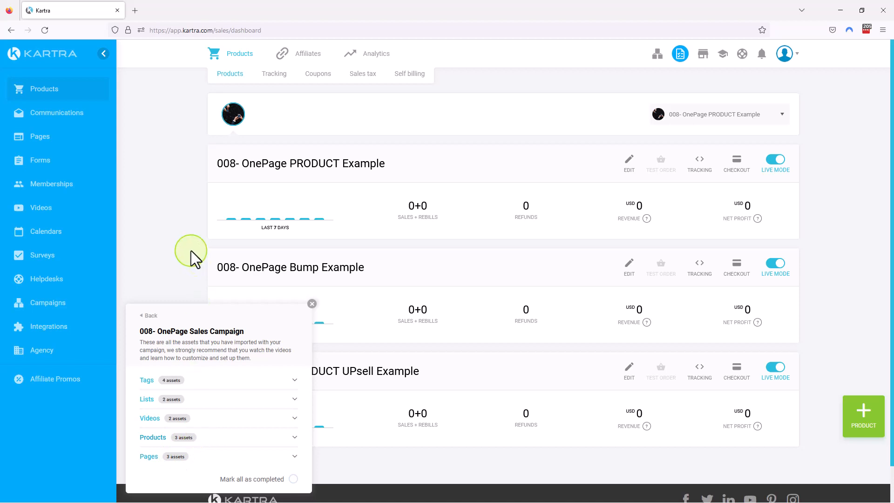
{"action": "left_click", "coordinate": [311, 304]}
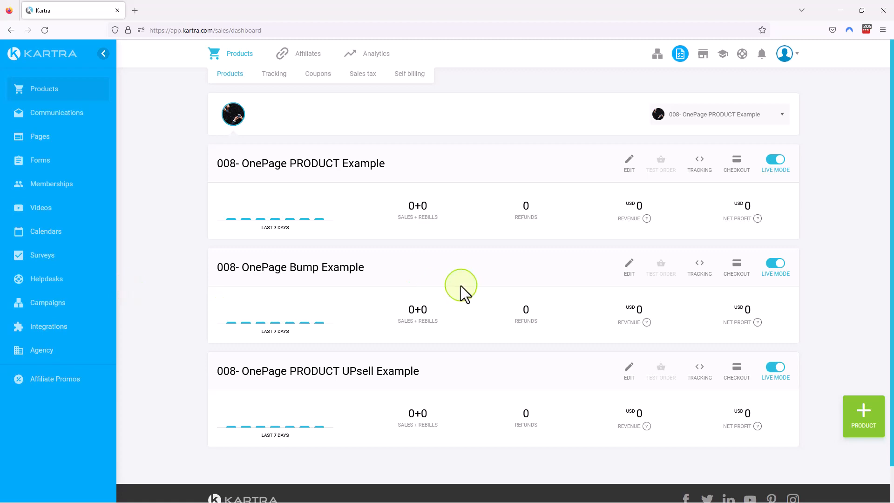
Open the 008- OnePage PRODUCT Example for editing, keep its internal name and save its basic info.
{"action": "left_click", "coordinate": [629, 160]}
{"action": "left_click", "coordinate": [589, 188]}
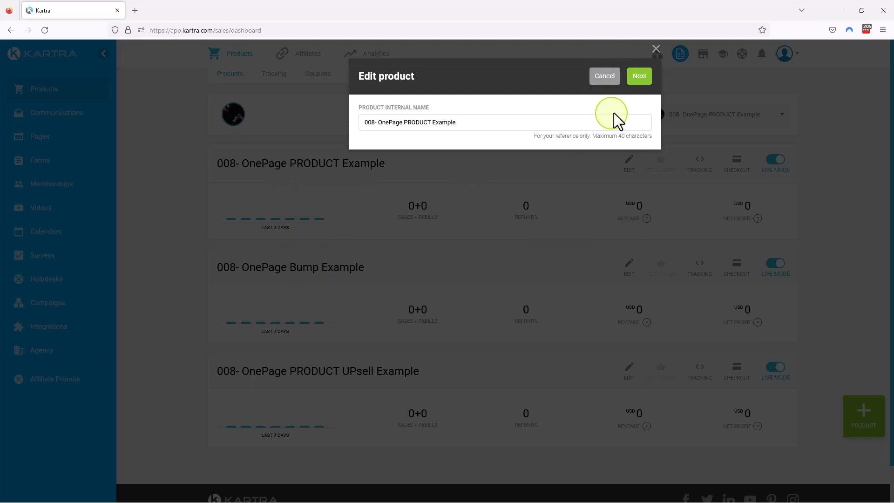
{"action": "left_click", "coordinate": [650, 78]}
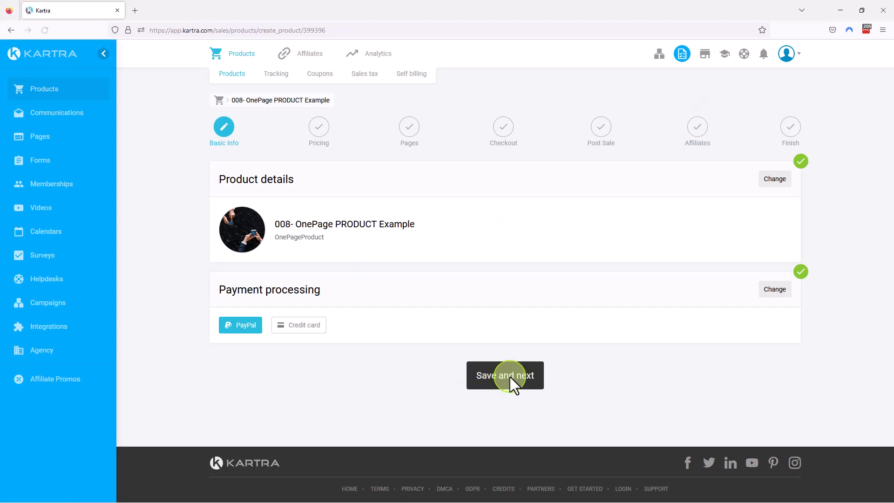
{"action": "left_click", "coordinate": [510, 377]}
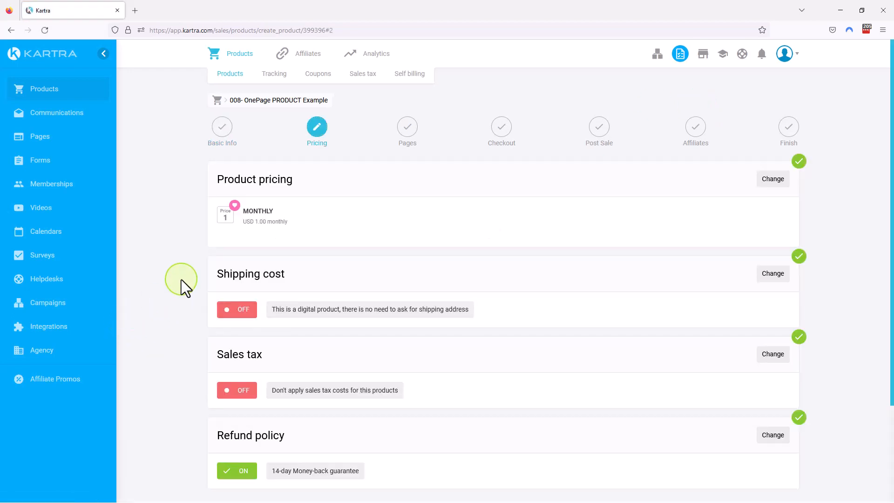
Review the product's pricing, shipping, sales tax and refund policy settings and save that stage.
{"action": "scroll", "coordinate": [200, 311], "scroll_direction": "down", "scroll_amount": 2}
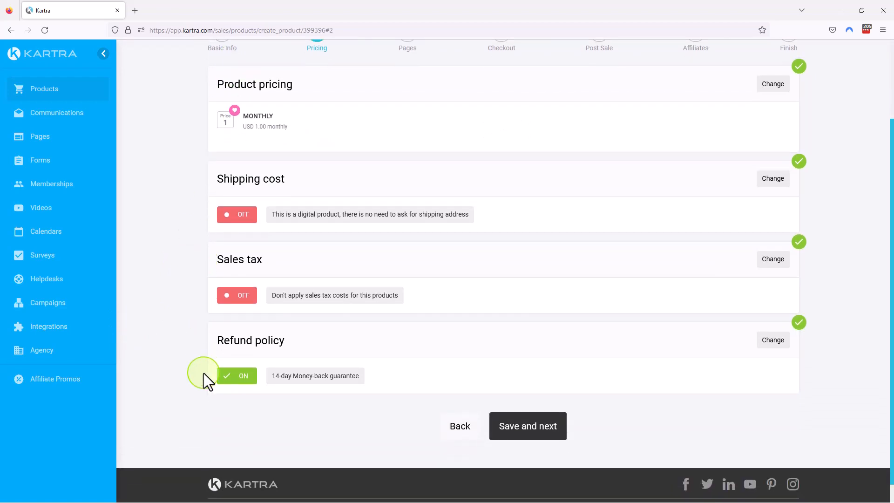
{"action": "scroll", "coordinate": [443, 389], "scroll_direction": "up", "scroll_amount": 2}
{"action": "scroll", "coordinate": [443, 389], "scroll_direction": "down", "scroll_amount": 3}
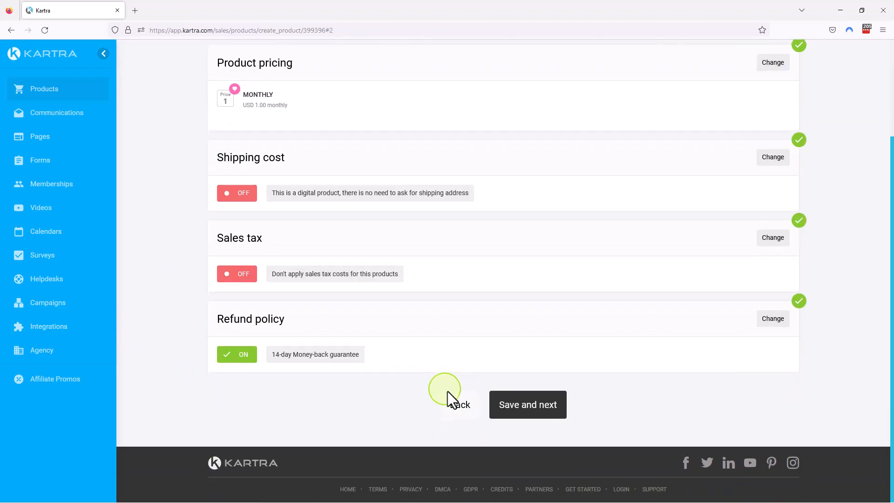
{"action": "left_click", "coordinate": [540, 407]}
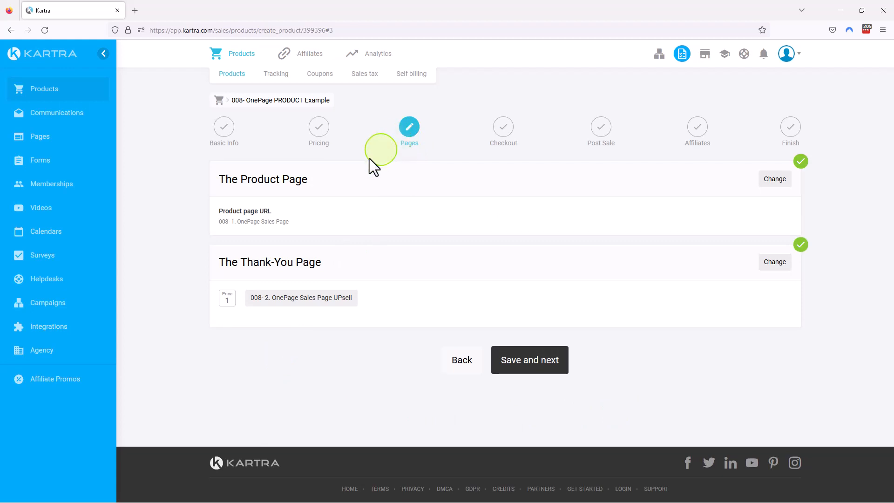
Check which pages are assigned as the product page and thank-you page, and save that stage.
{"action": "left_click_drag", "start_coordinate": [237, 222], "coordinate": [291, 220]}
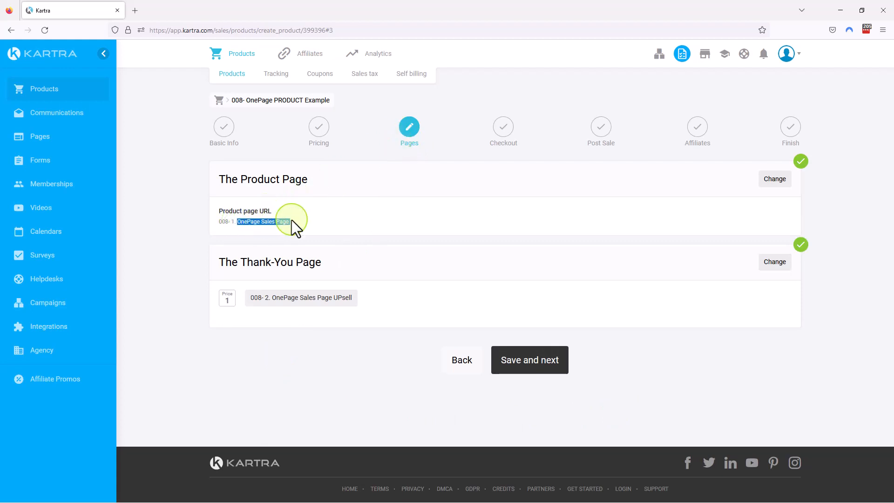
{"action": "double_click", "coordinate": [233, 221]}
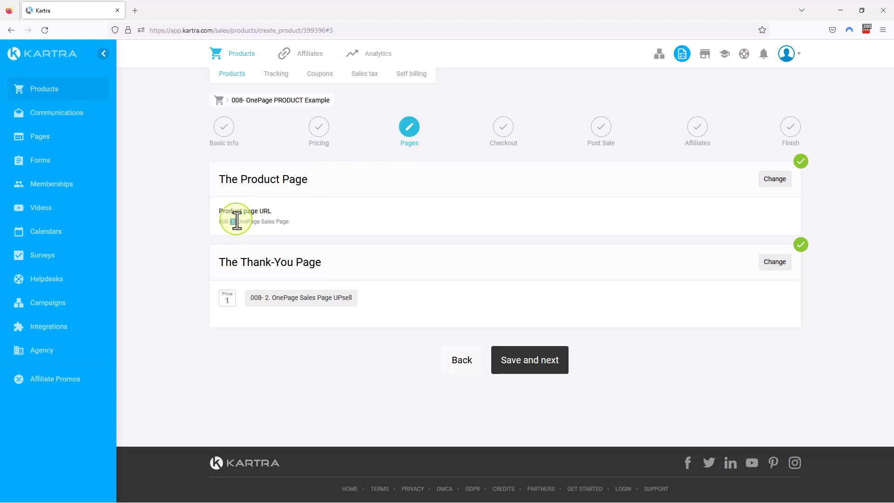
{"action": "double_click", "coordinate": [267, 297]}
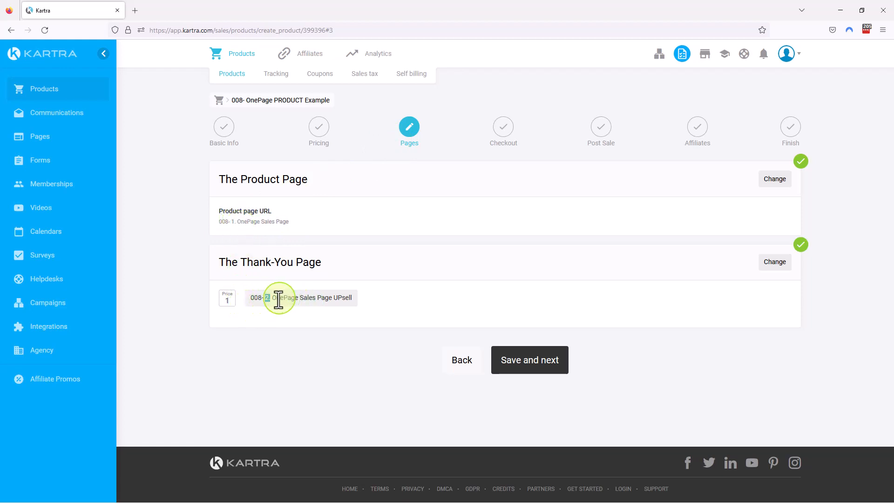
{"action": "left_click_drag", "start_coordinate": [271, 299], "coordinate": [352, 300]}
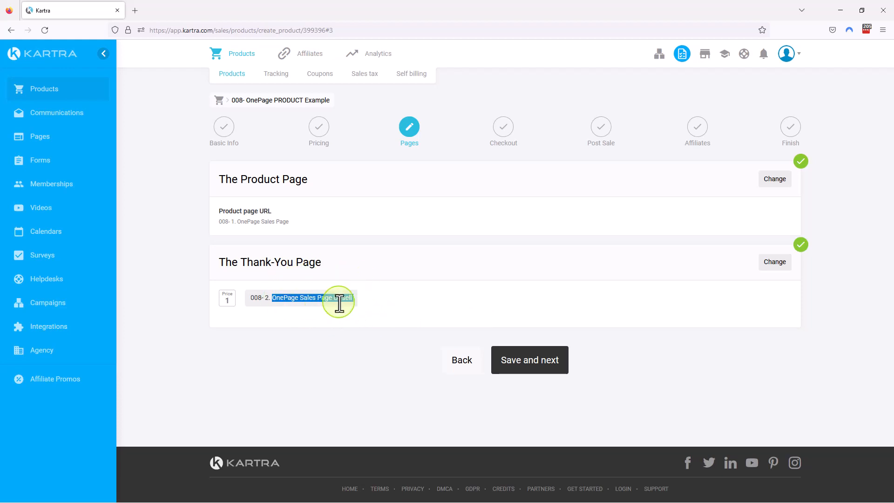
{"action": "left_click", "coordinate": [538, 368]}
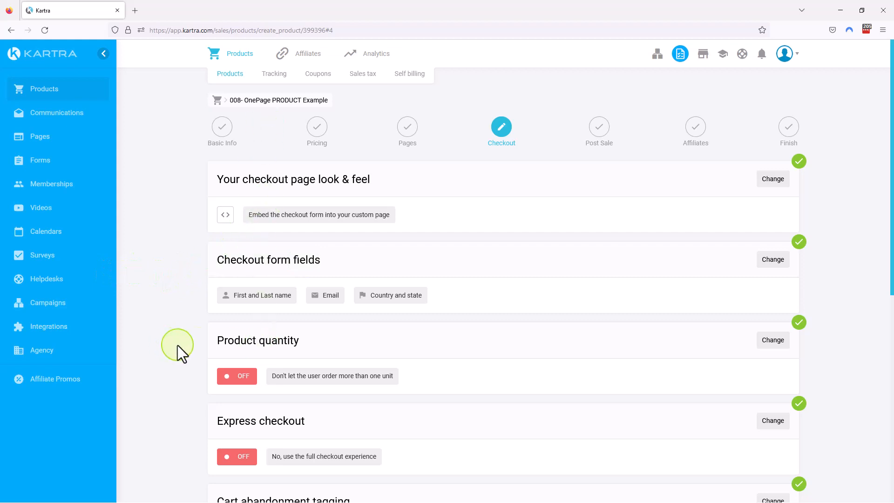
Review the product's checkout settings and open the bump offer configuration to examine its product, header line, description and preview.
{"action": "scroll", "coordinate": [178, 344], "scroll_direction": "down", "scroll_amount": 4}
{"action": "scroll", "coordinate": [180, 341], "scroll_direction": "down", "scroll_amount": 1}
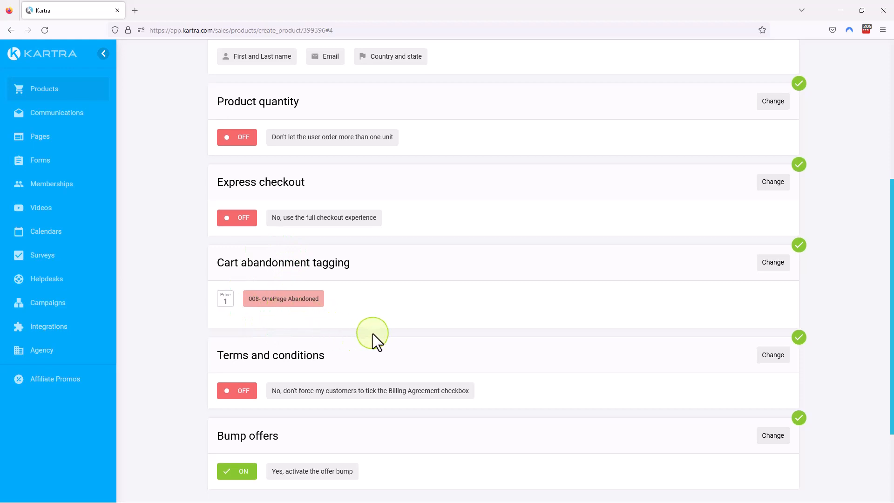
{"action": "scroll", "coordinate": [371, 340], "scroll_direction": "down", "scroll_amount": 3}
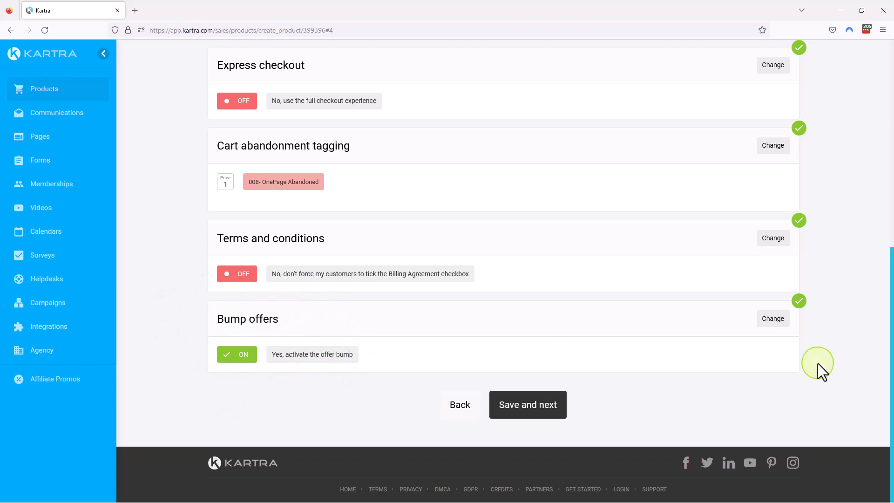
{"action": "left_click", "coordinate": [770, 321]}
{"action": "scroll", "coordinate": [837, 331], "scroll_direction": "down", "scroll_amount": 3}
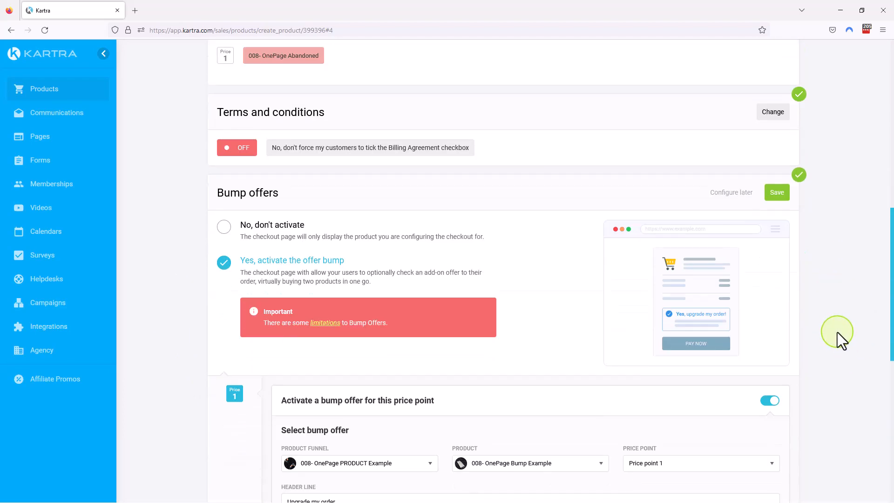
{"action": "scroll", "coordinate": [837, 331], "scroll_direction": "down", "scroll_amount": 2}
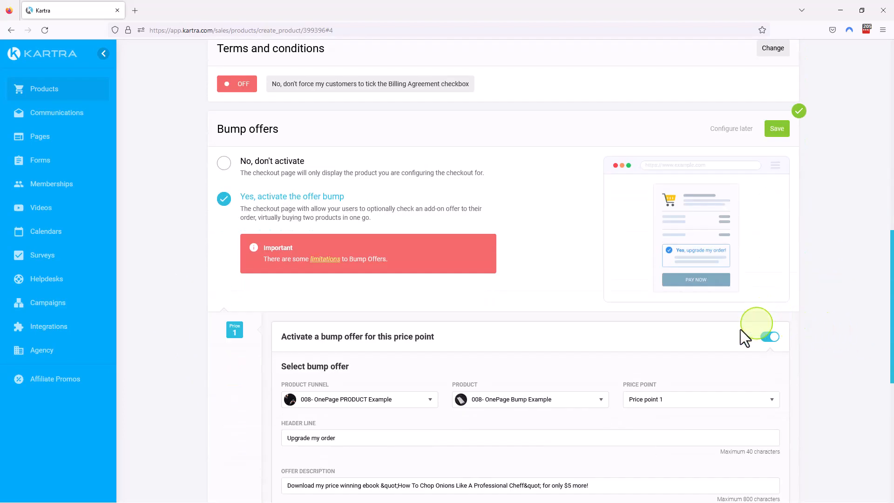
{"action": "scroll", "coordinate": [806, 334], "scroll_direction": "down", "scroll_amount": 8}
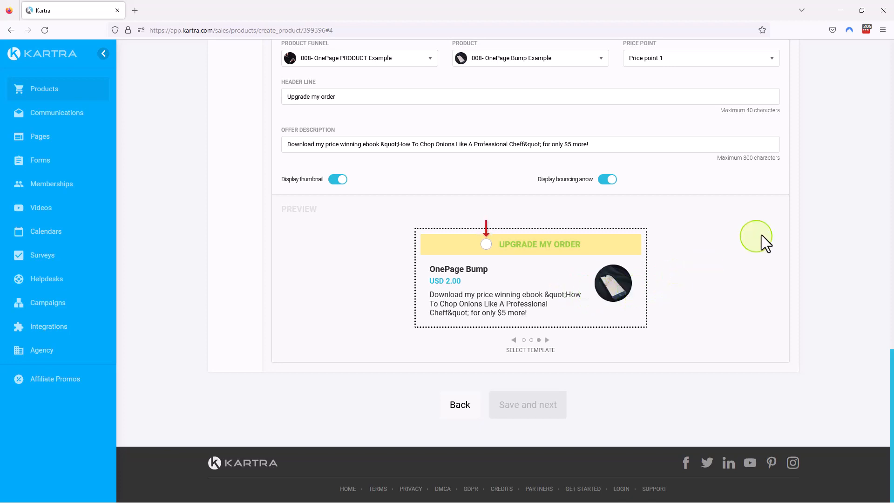
Cycle through the bump offer's preview templates and return to the one with the yellow header.
{"action": "left_click", "coordinate": [547, 341]}
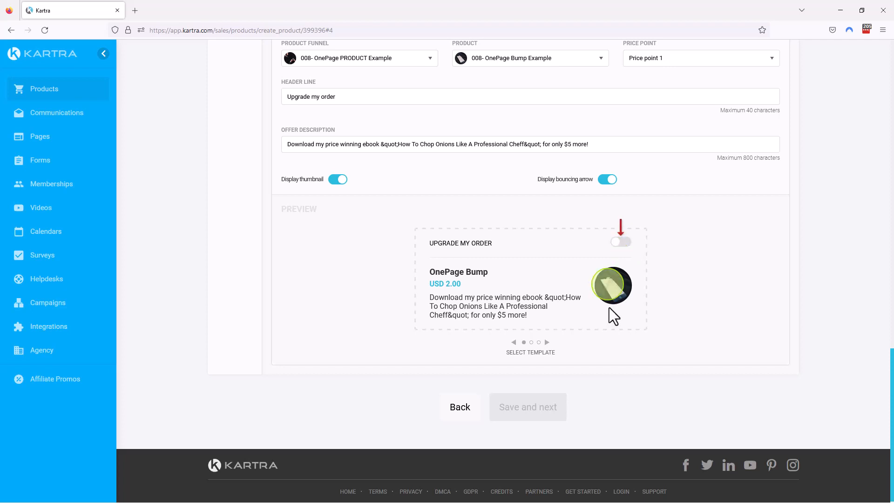
{"action": "left_click", "coordinate": [546, 342]}
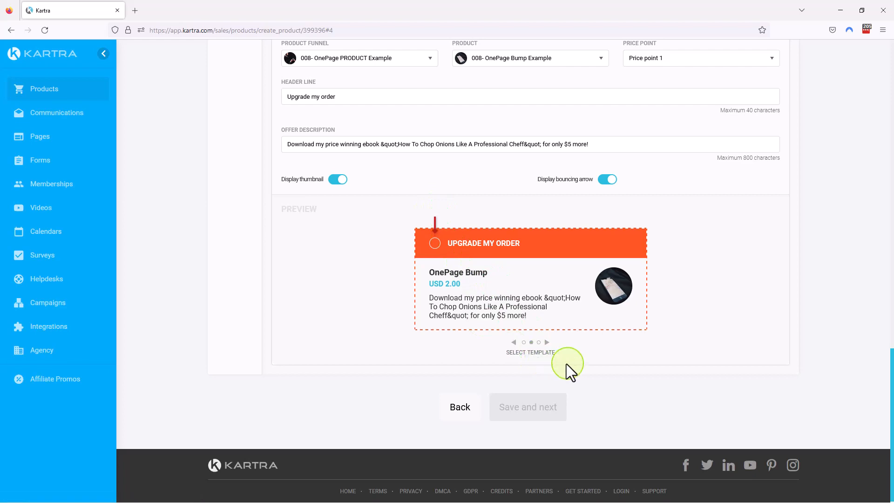
{"action": "left_click", "coordinate": [548, 343]}
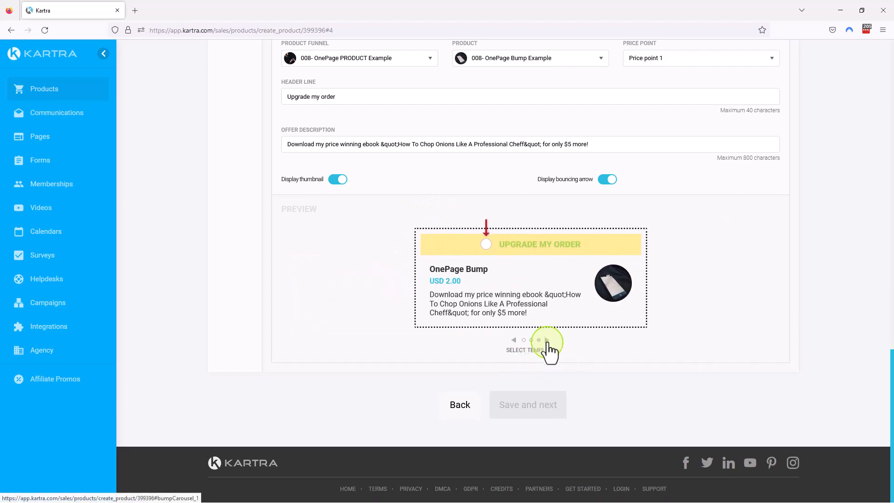
Save the bump offer settings for the product and save the checkout stage.
{"action": "scroll", "coordinate": [665, 303], "scroll_direction": "up", "scroll_amount": 4}
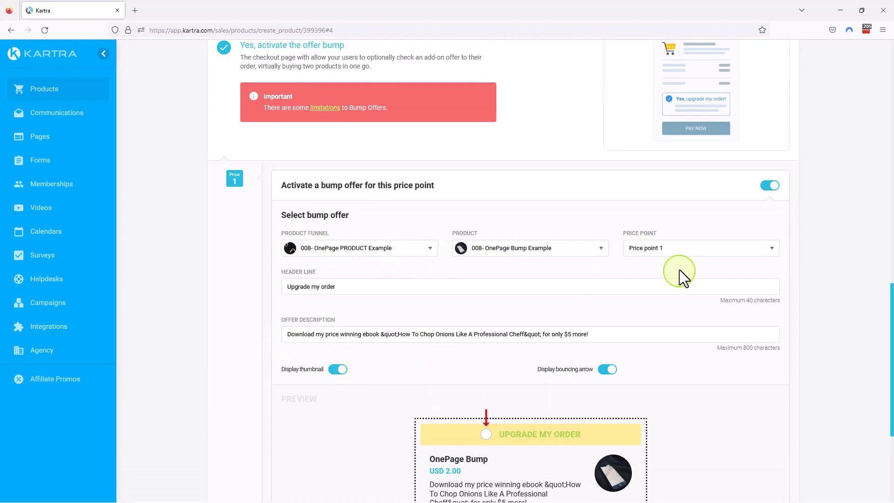
{"action": "scroll", "coordinate": [633, 307], "scroll_direction": "up", "scroll_amount": 5}
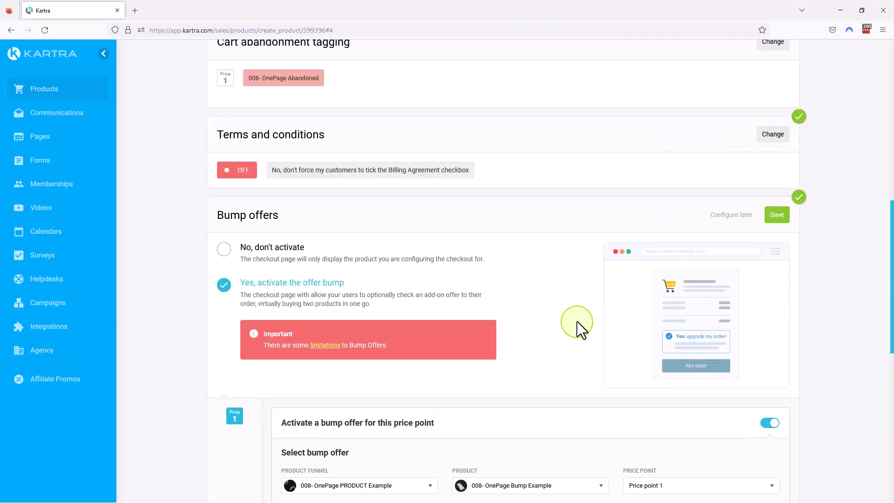
{"action": "scroll", "coordinate": [565, 318], "scroll_direction": "up", "scroll_amount": 3}
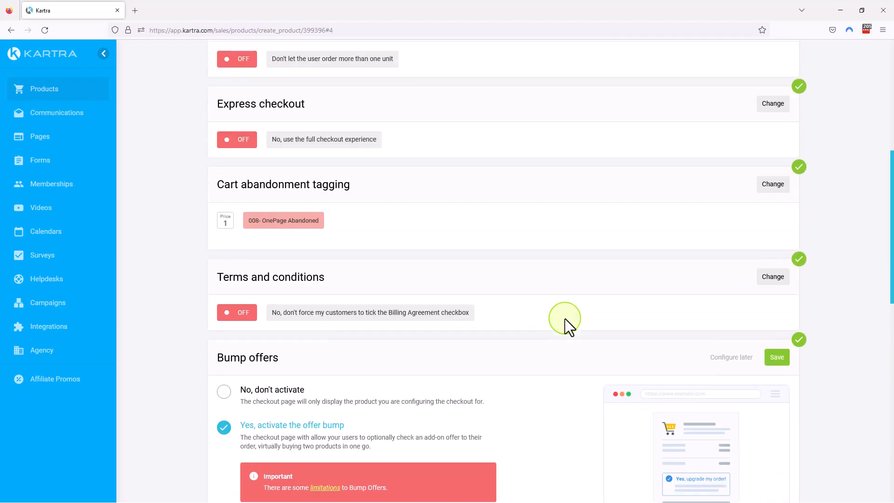
{"action": "left_click", "coordinate": [776, 359]}
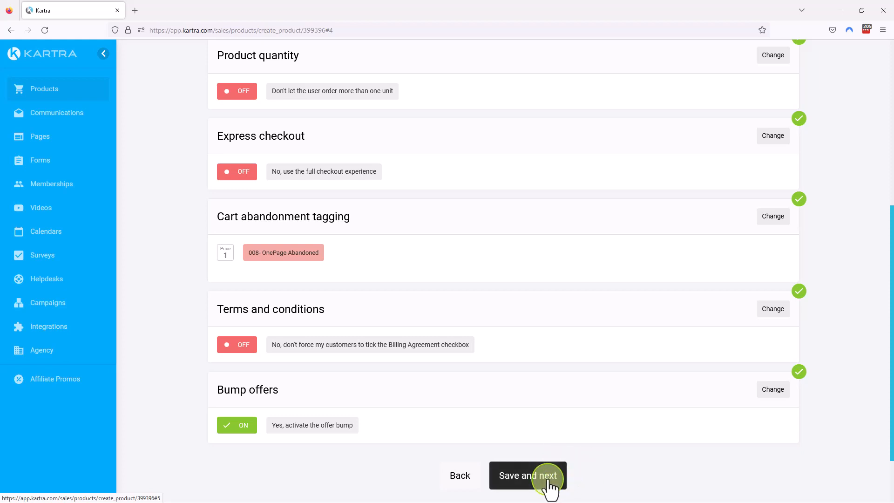
{"action": "left_click", "coordinate": [548, 481]}
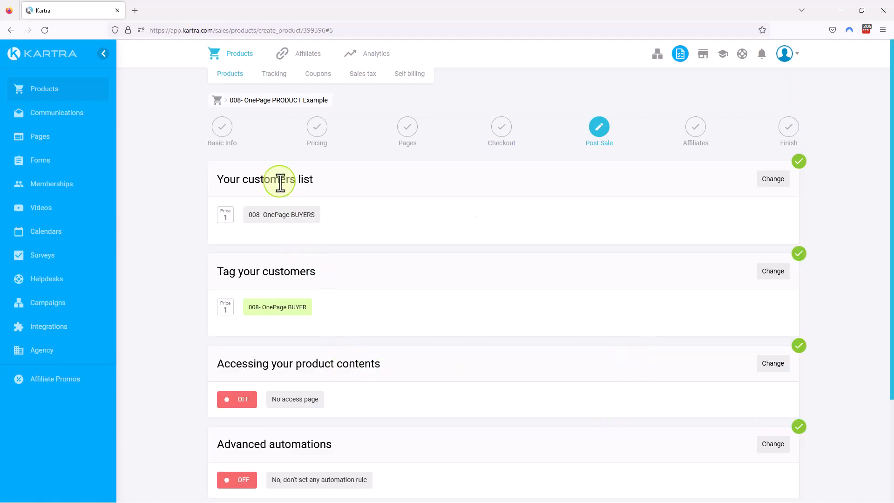
Review the product's post-sale settings, including the customers list, buyer tag, content access and advanced automations.
{"action": "left_click_drag", "start_coordinate": [251, 215], "coordinate": [302, 213]}
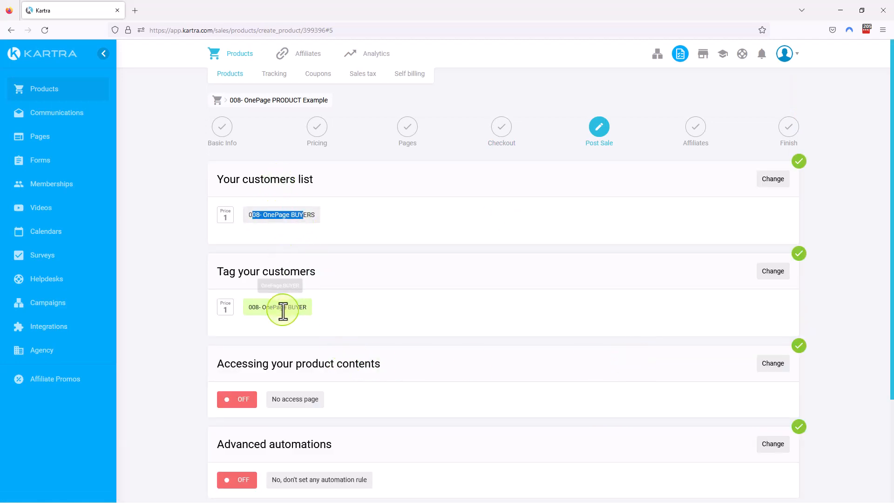
{"action": "left_click_drag", "start_coordinate": [261, 308], "coordinate": [322, 308]}
{"action": "scroll", "coordinate": [406, 367], "scroll_direction": "down", "scroll_amount": 3}
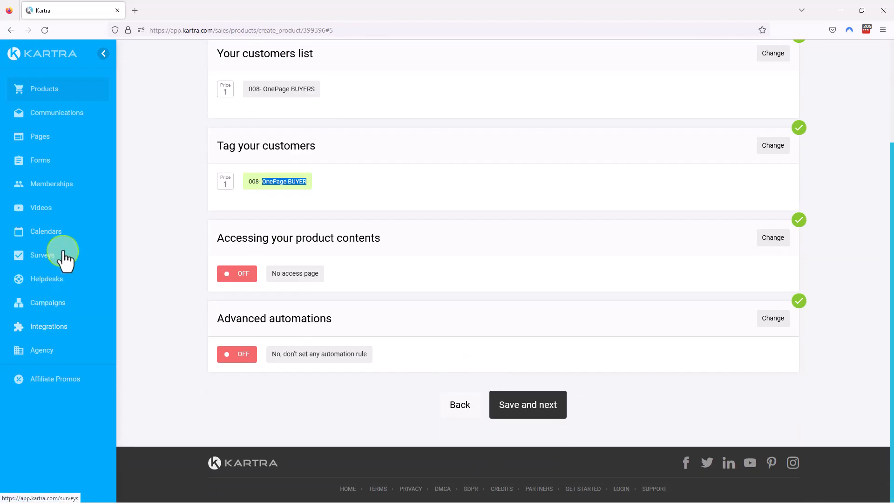
Go to the account's pages and look up the direct page link of 008- 3. OnePage TY.
{"action": "left_click", "coordinate": [46, 138]}
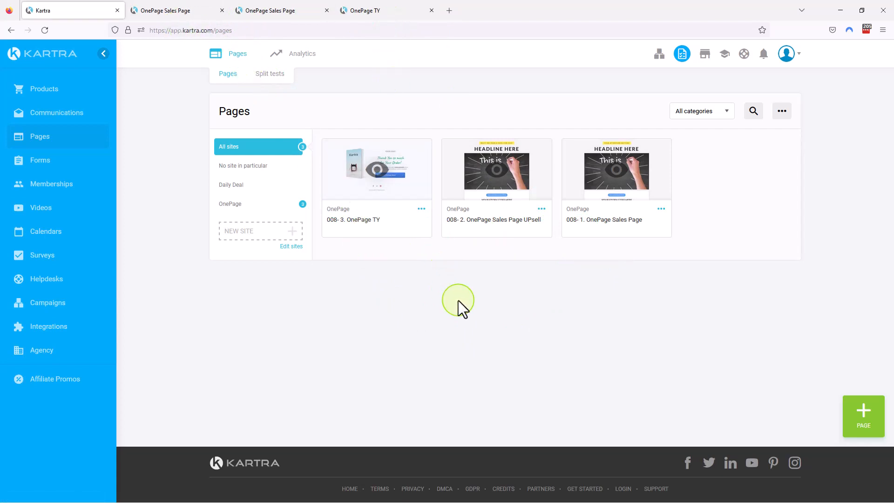
{"action": "left_click", "coordinate": [421, 209]}
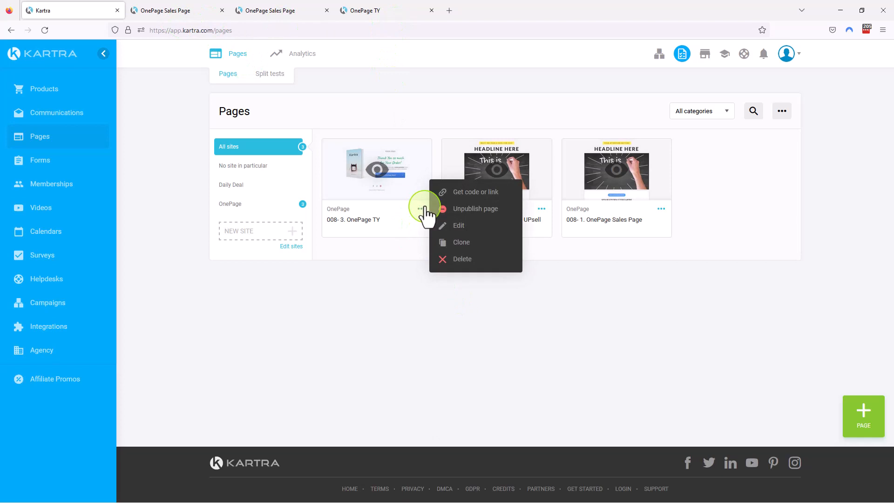
{"action": "left_click", "coordinate": [480, 195]}
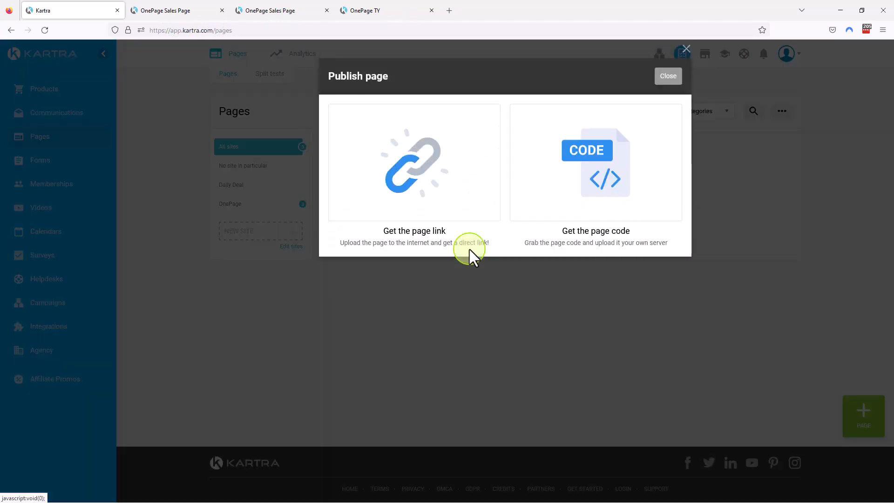
{"action": "left_click", "coordinate": [435, 208]}
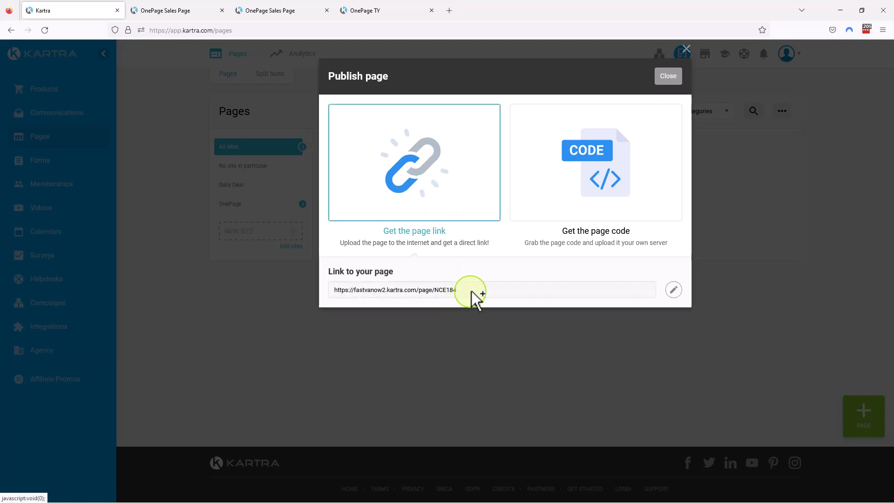
{"action": "left_click", "coordinate": [339, 293]}
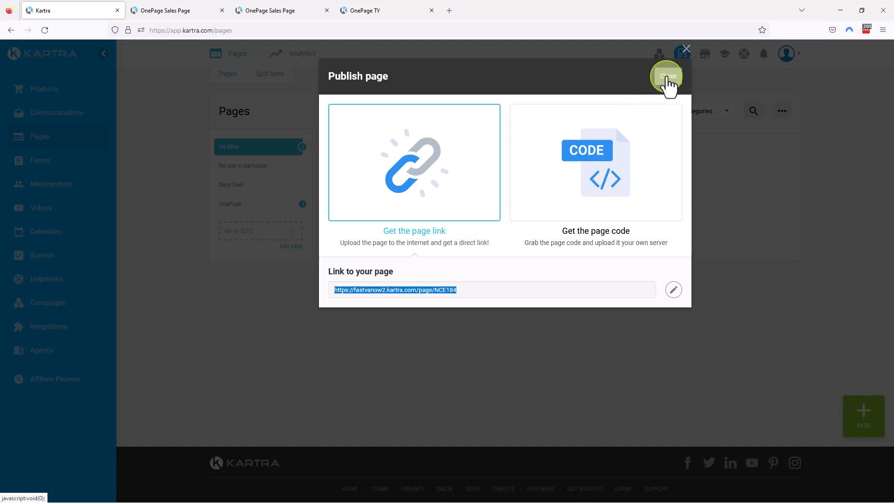
{"action": "left_click", "coordinate": [667, 79]}
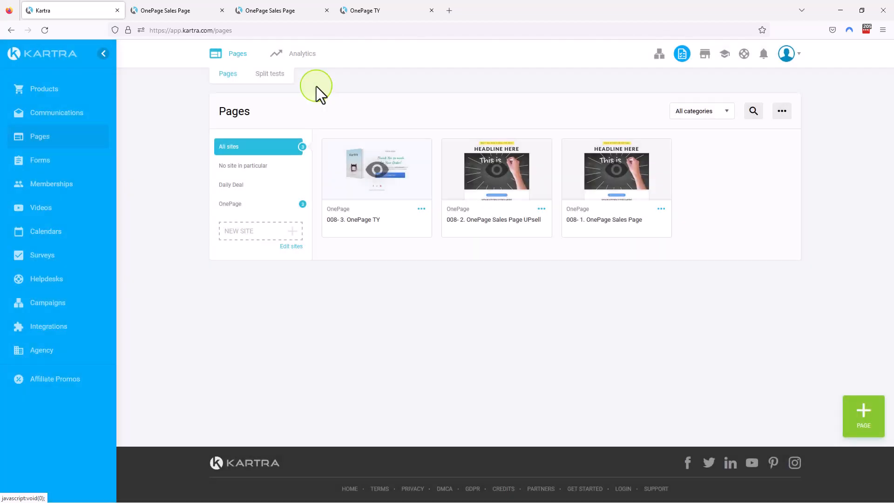
Compare the published sales, upsell and thank-you pages in their open browser tabs, and return to the Kartra pages list.
{"action": "left_click", "coordinate": [173, 6]}
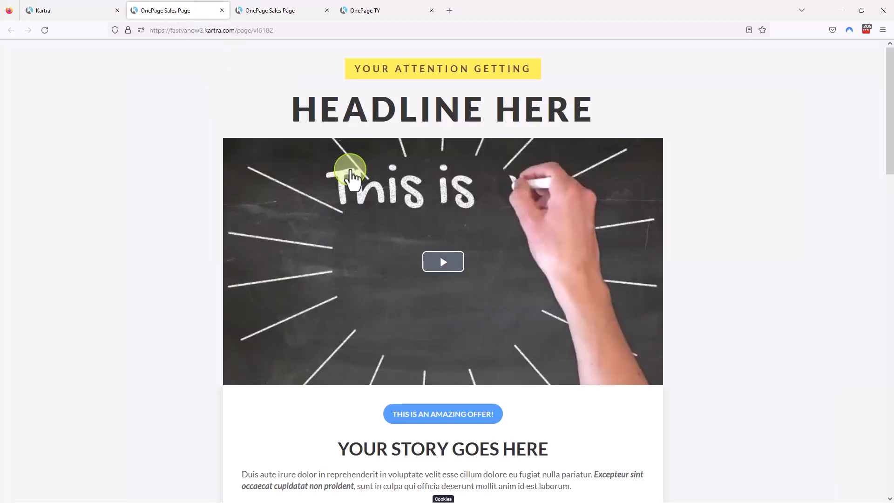
{"action": "left_click", "coordinate": [285, 14]}
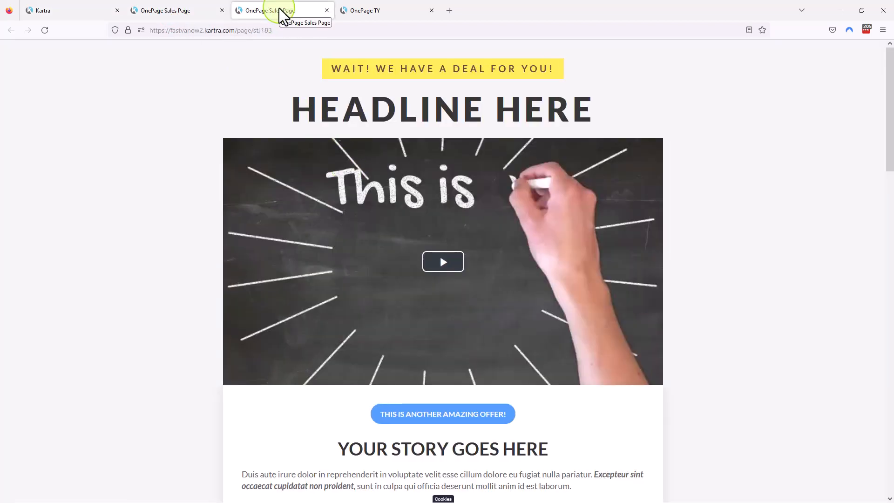
{"action": "left_click", "coordinate": [194, 15]}
{"action": "left_click", "coordinate": [398, 12]}
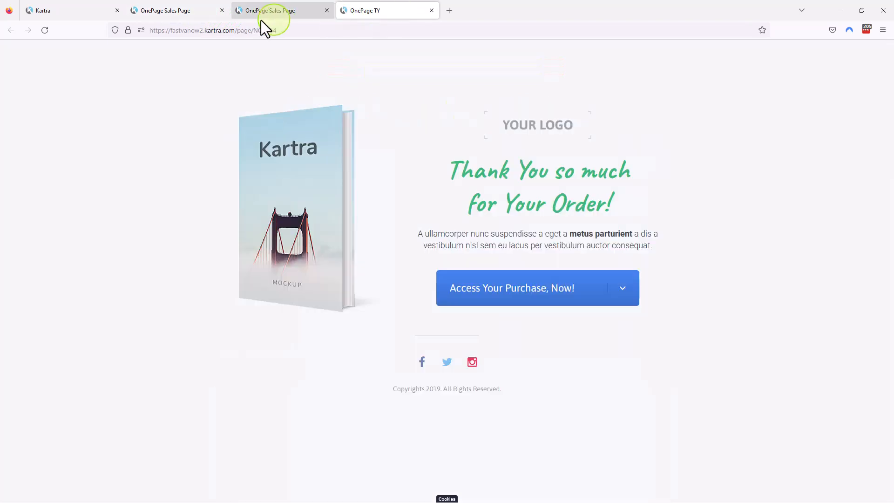
{"action": "left_click", "coordinate": [183, 11]}
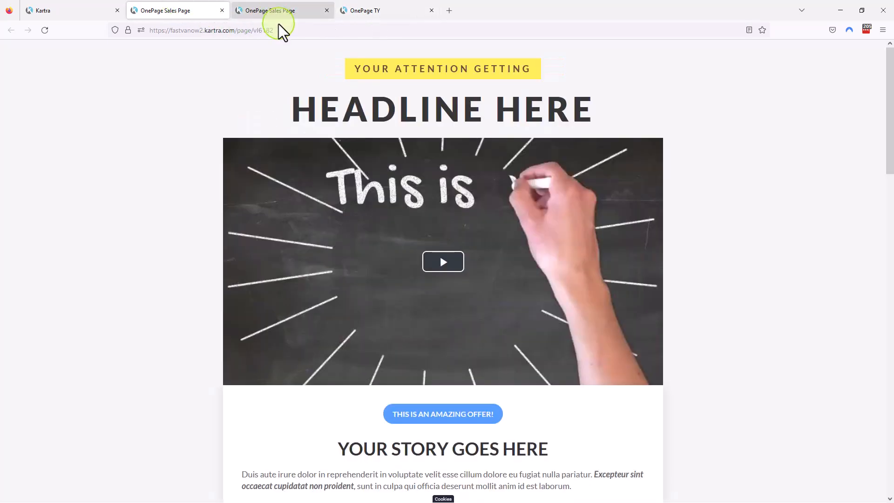
{"action": "left_click", "coordinate": [66, 11]}
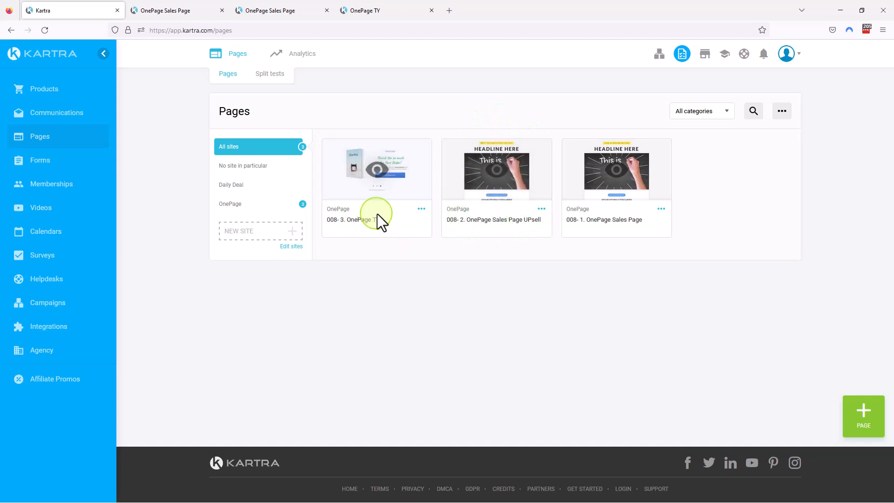
Examine the published main OnePage Sales Page, from its headline and video through the offer and checkout sections to the testimonials.
{"action": "left_click", "coordinate": [175, 10]}
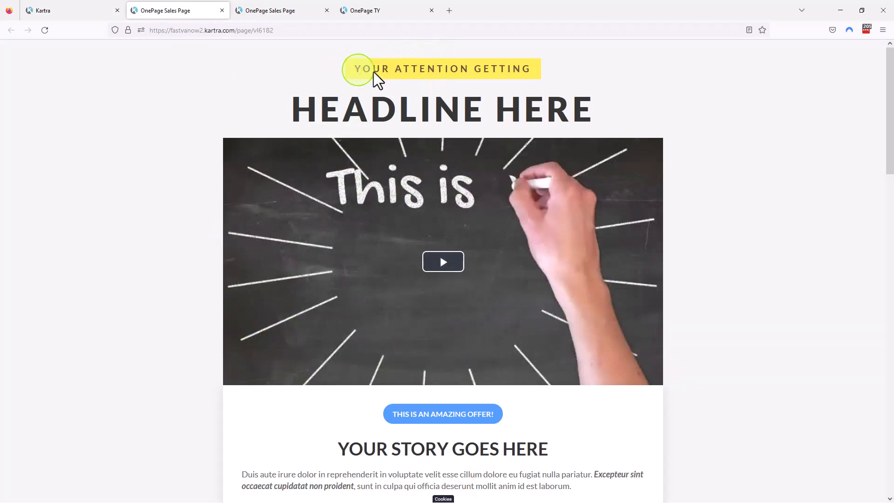
{"action": "scroll", "coordinate": [535, 281], "scroll_direction": "down", "scroll_amount": 3}
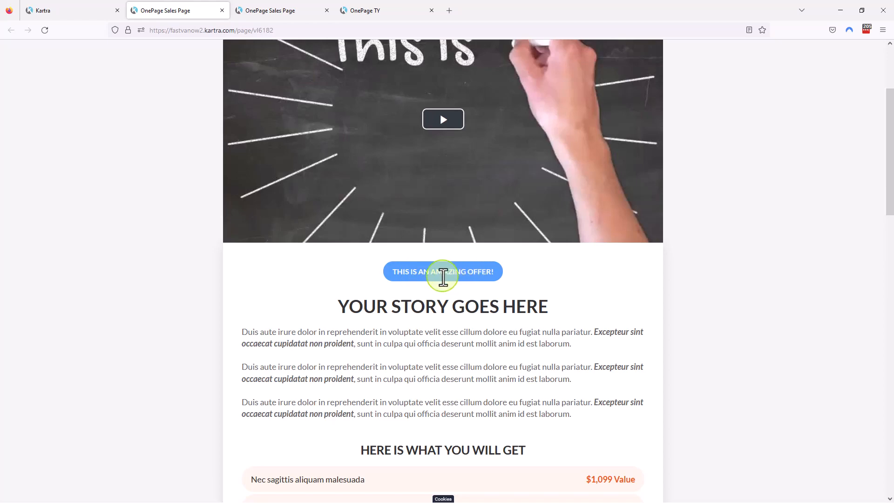
{"action": "scroll", "coordinate": [564, 283], "scroll_direction": "down", "scroll_amount": 15}
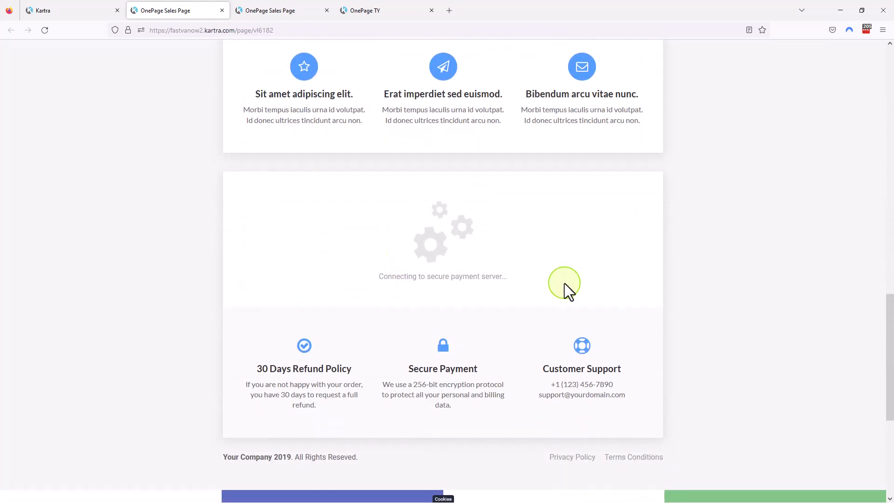
{"action": "scroll", "coordinate": [564, 283], "scroll_direction": "down", "scroll_amount": 5}
{"action": "scroll", "coordinate": [564, 283], "scroll_direction": "up", "scroll_amount": 4}
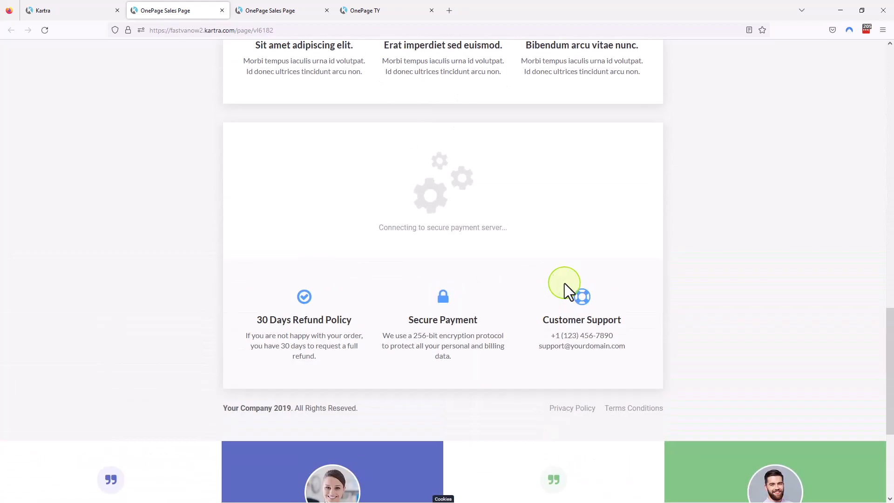
{"action": "scroll", "coordinate": [564, 283], "scroll_direction": "up", "scroll_amount": 12}
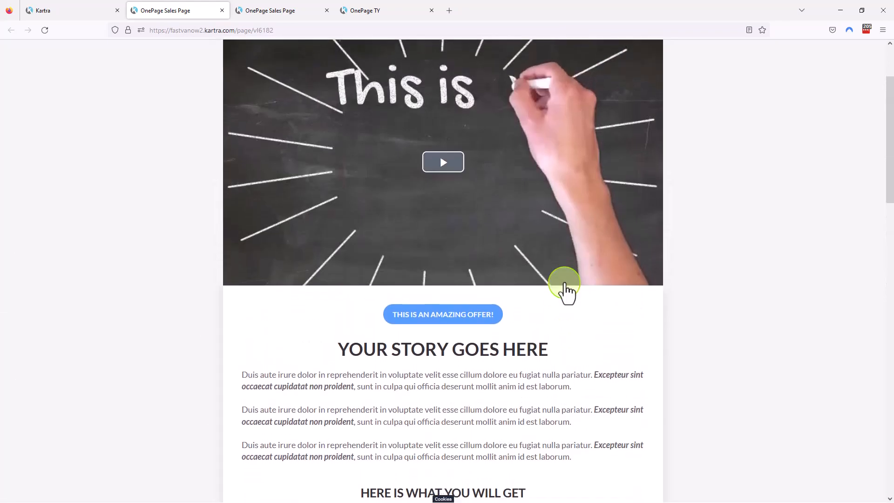
{"action": "scroll", "coordinate": [564, 283], "scroll_direction": "down", "scroll_amount": 15}
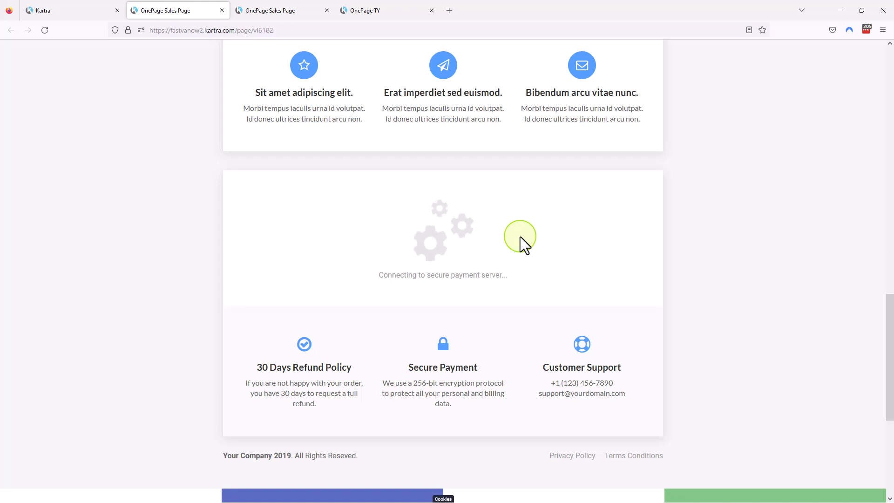
{"action": "scroll", "coordinate": [532, 236], "scroll_direction": "down", "scroll_amount": 4}
{"action": "scroll", "coordinate": [531, 236], "scroll_direction": "down", "scroll_amount": 2}
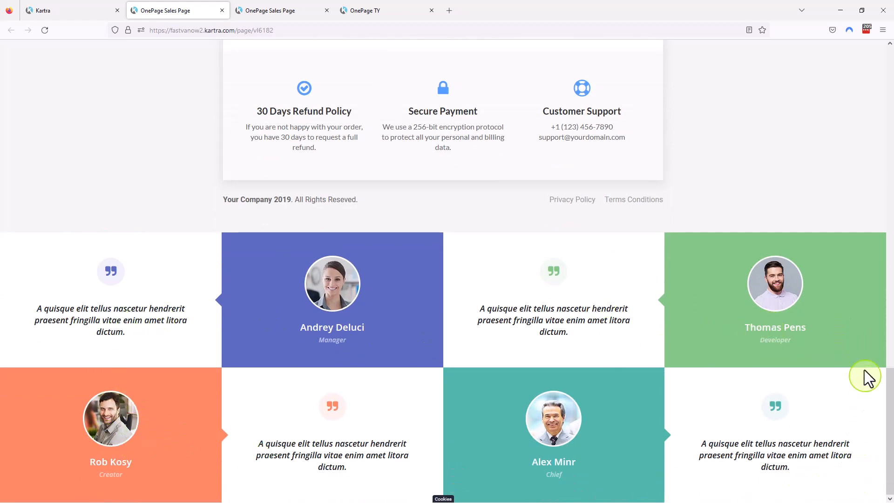
{"action": "scroll", "coordinate": [370, 343], "scroll_direction": "up", "scroll_amount": 8}
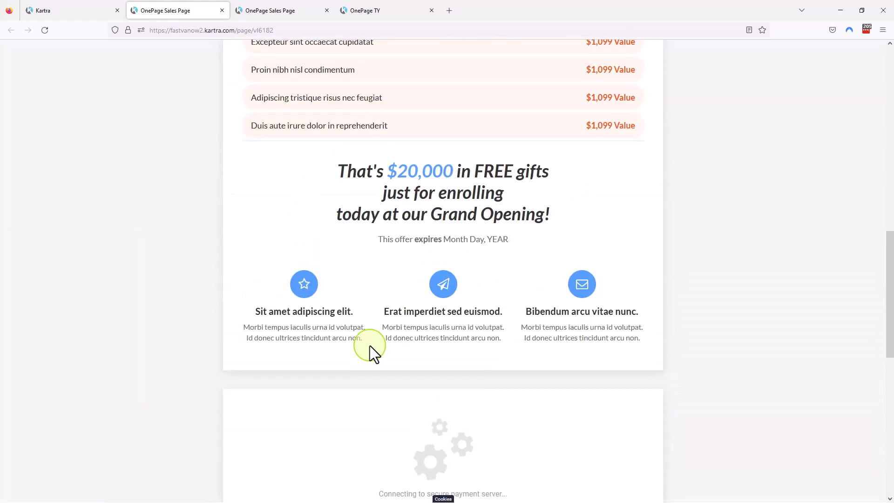
{"action": "scroll", "coordinate": [370, 345], "scroll_direction": "down", "scroll_amount": 4}
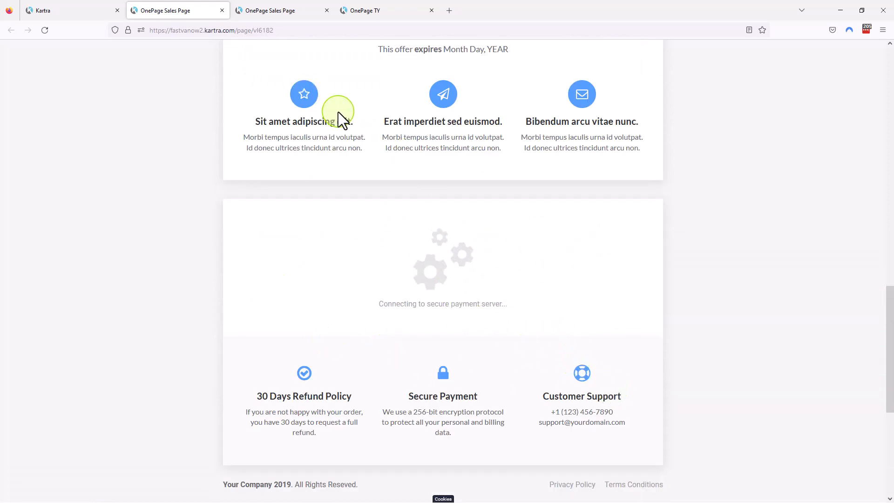
Examine the published upsell page, from its headline video and offer list through the checkout section to the testimonials.
{"action": "left_click", "coordinate": [273, 9]}
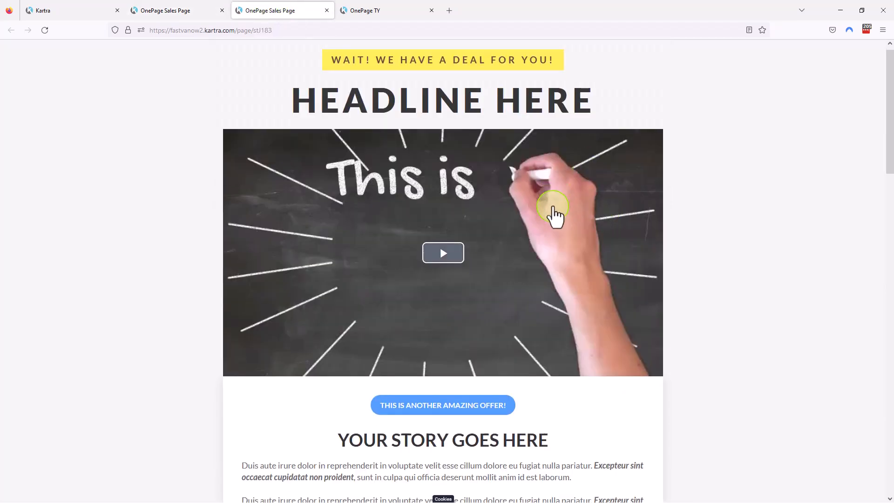
{"action": "scroll", "coordinate": [553, 209], "scroll_direction": "down", "scroll_amount": 10}
{"action": "scroll", "coordinate": [554, 212], "scroll_direction": "up", "scroll_amount": 4}
{"action": "scroll", "coordinate": [552, 205], "scroll_direction": "up", "scroll_amount": 1}
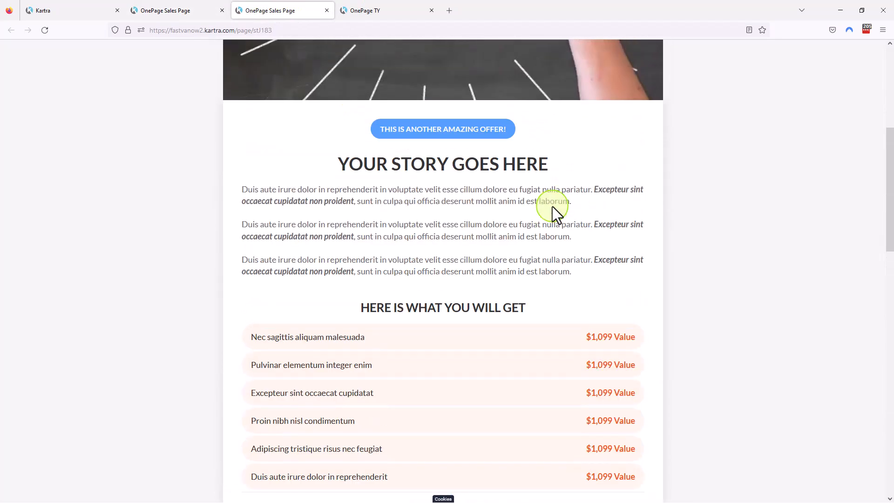
{"action": "scroll", "coordinate": [552, 206], "scroll_direction": "down", "scroll_amount": 10}
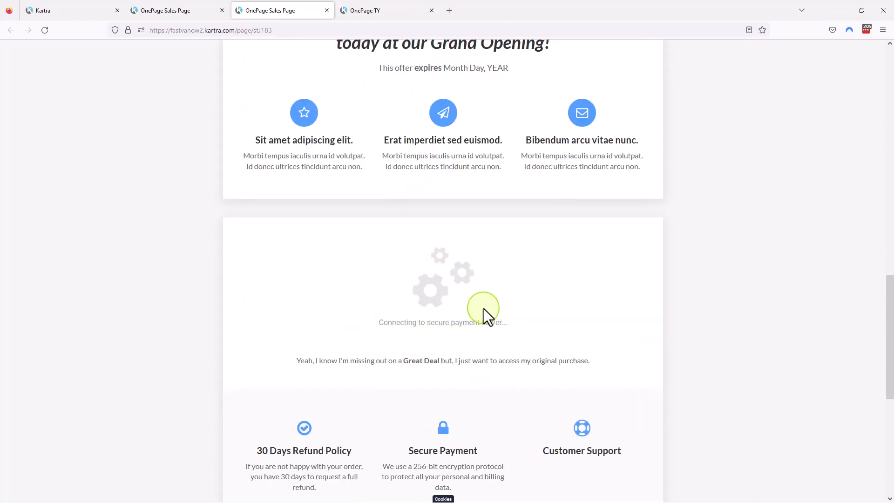
{"action": "scroll", "coordinate": [510, 294], "scroll_direction": "down", "scroll_amount": 8}
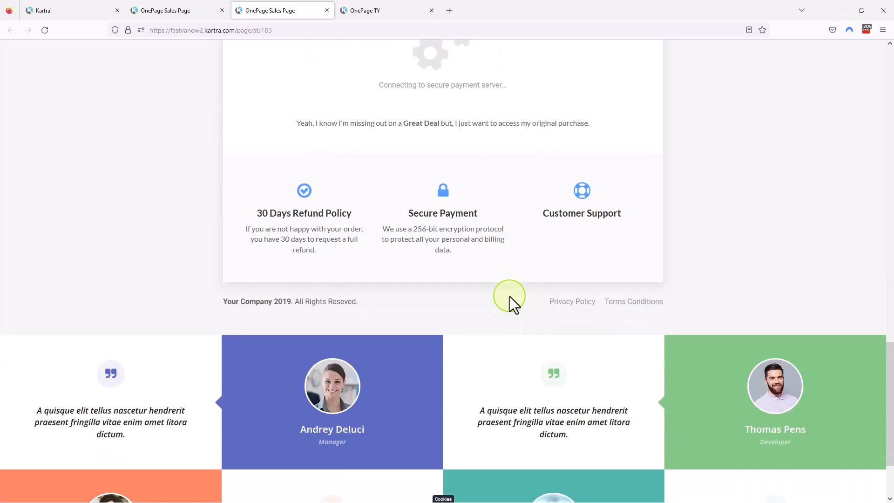
{"action": "scroll", "coordinate": [507, 295], "scroll_direction": "up", "scroll_amount": 10}
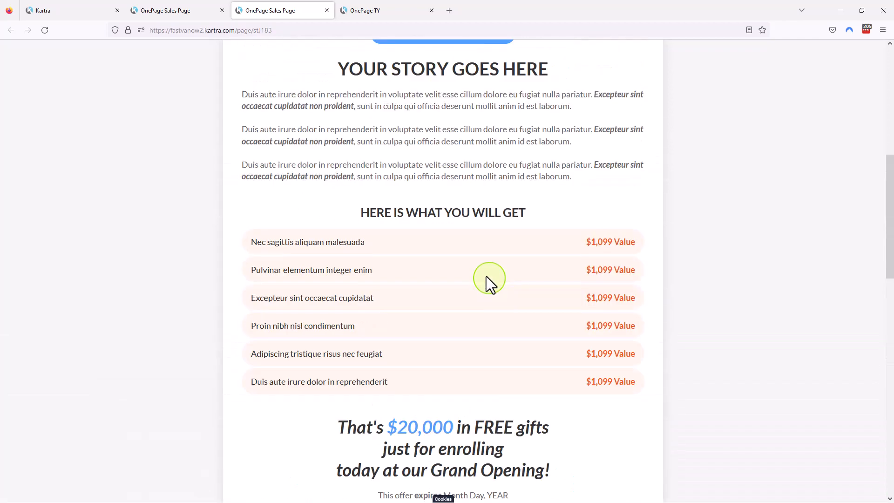
View the published OnePage TY page and point out its thank-you headline.
{"action": "left_click", "coordinate": [392, 11]}
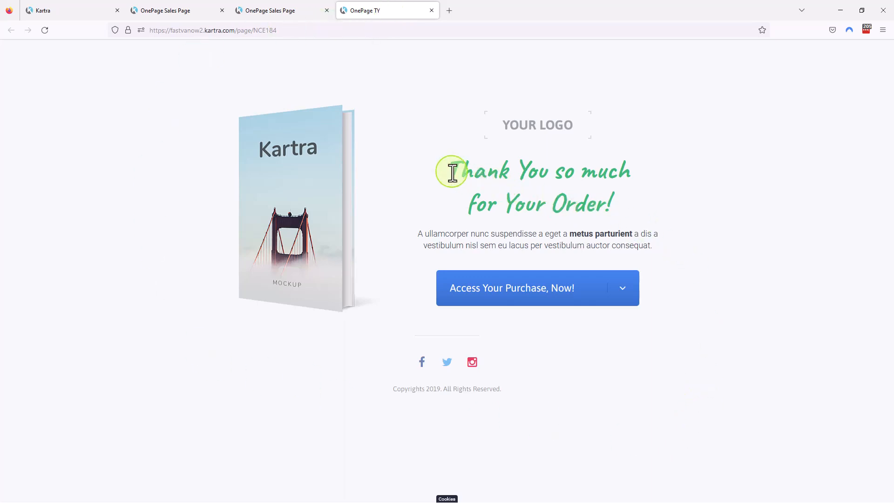
{"action": "left_click_drag", "start_coordinate": [449, 172], "coordinate": [600, 201]}
{"action": "left_click", "coordinate": [697, 436]}
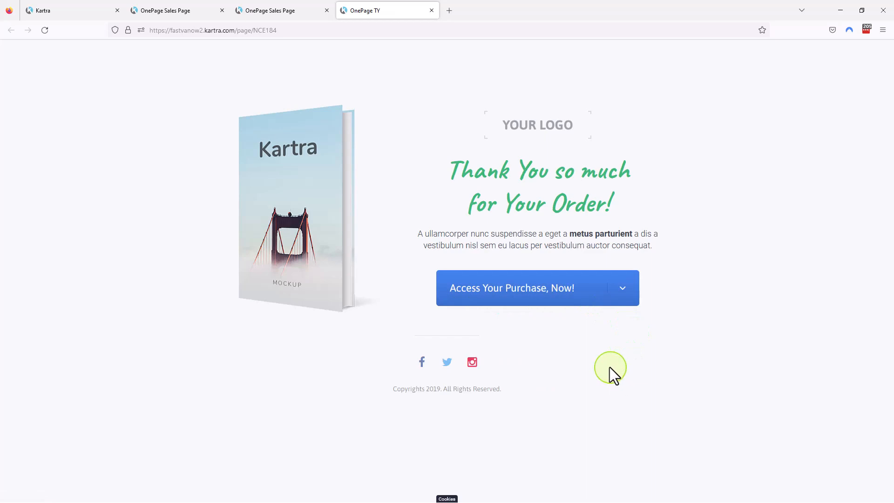
Revisit the published main sales page and its checkout section, comparing it with the thank-you page.
{"action": "left_click", "coordinate": [157, 10]}
{"action": "scroll", "coordinate": [399, 249], "scroll_direction": "up", "scroll_amount": 10}
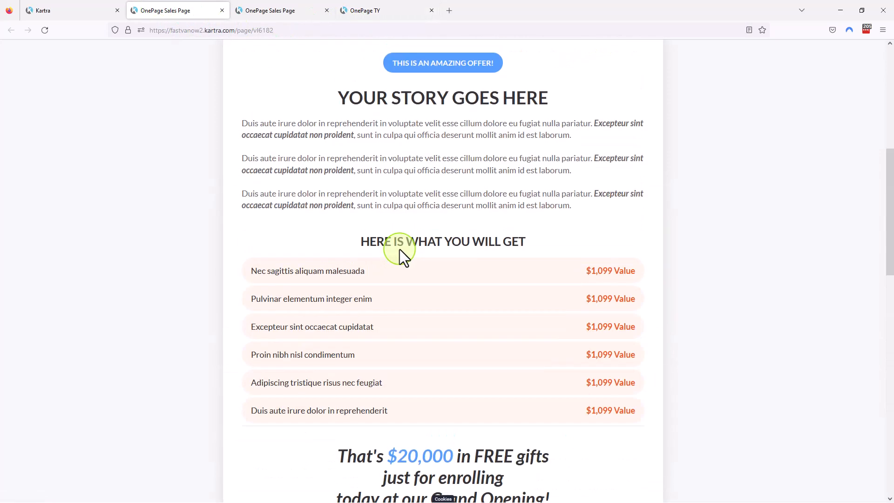
{"action": "scroll", "coordinate": [399, 249], "scroll_direction": "up", "scroll_amount": 5}
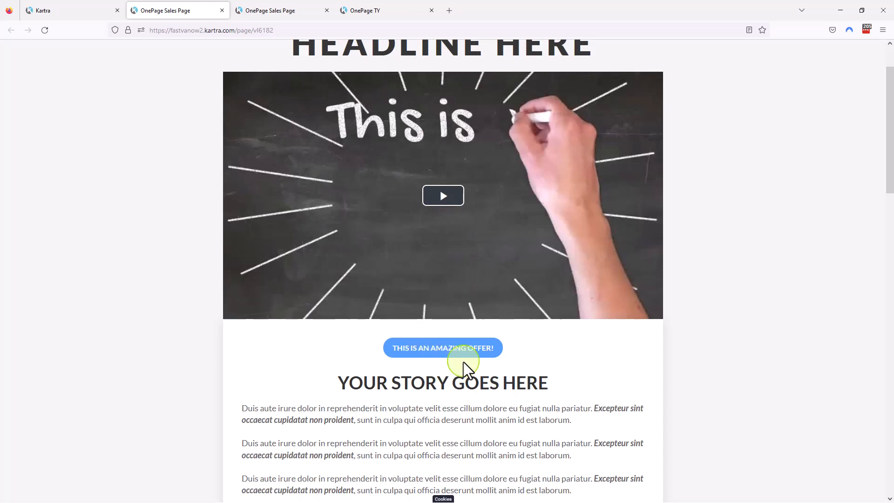
{"action": "scroll", "coordinate": [467, 365], "scroll_direction": "down", "scroll_amount": 10}
{"action": "scroll", "coordinate": [466, 365], "scroll_direction": "down", "scroll_amount": 10}
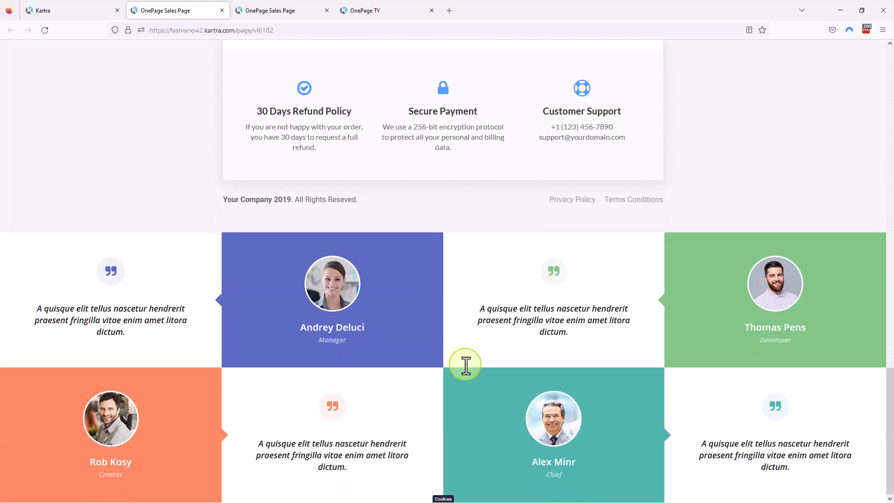
{"action": "left_click", "coordinate": [379, 10]}
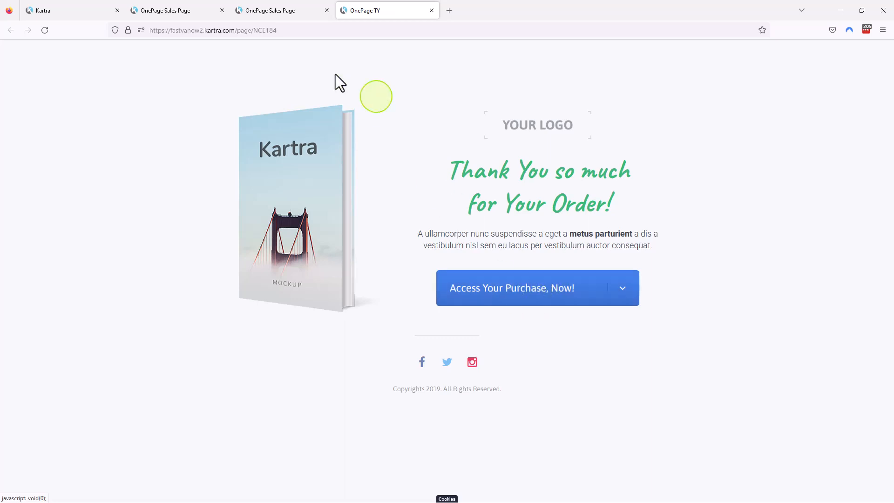
{"action": "left_click", "coordinate": [170, 10]}
{"action": "scroll", "coordinate": [433, 209], "scroll_direction": "up", "scroll_amount": 10}
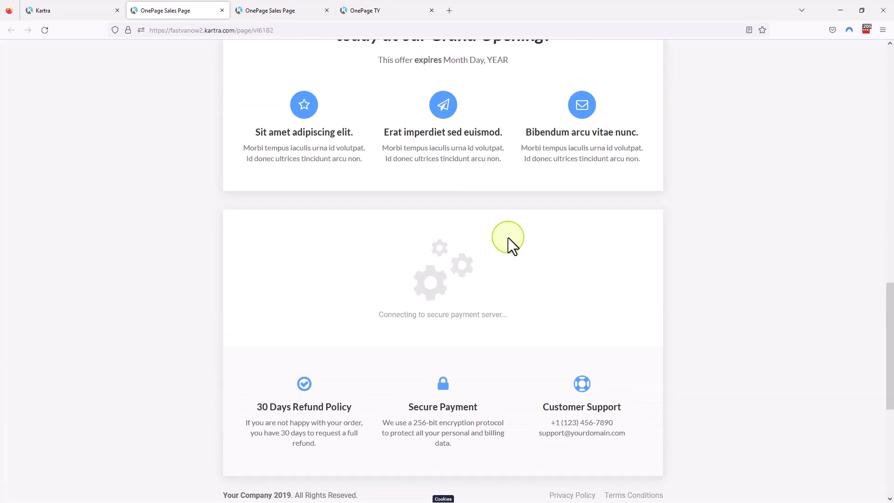
{"action": "scroll", "coordinate": [509, 240], "scroll_direction": "down", "scroll_amount": 3}
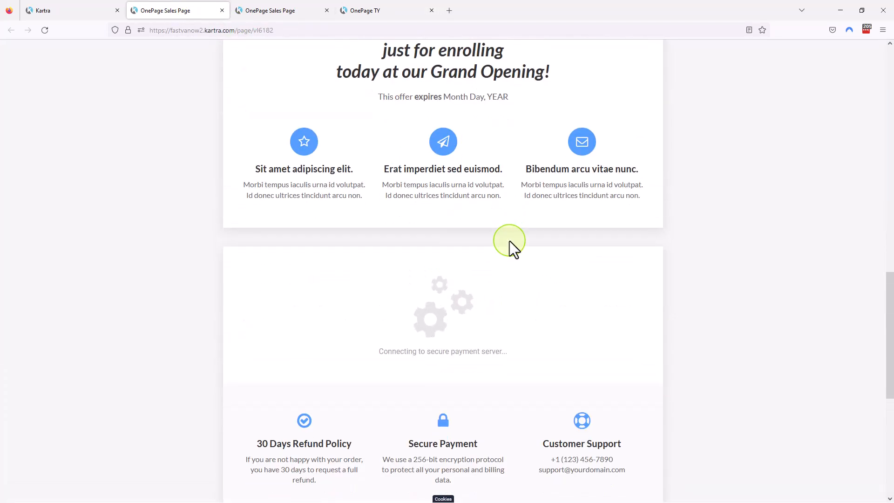
{"action": "scroll", "coordinate": [509, 241], "scroll_direction": "up", "scroll_amount": 10}
{"action": "scroll", "coordinate": [509, 240], "scroll_direction": "up", "scroll_amount": 5}
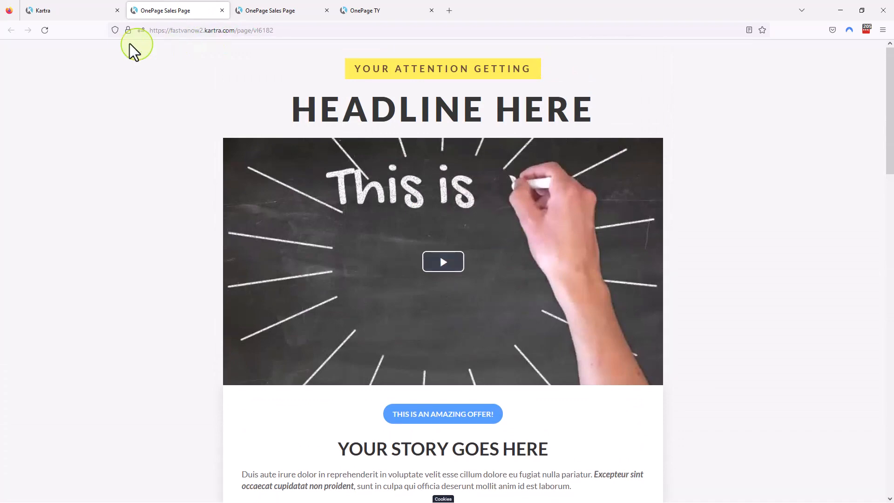
Return to the Kartra pages list and open 008- 1. OnePage Sales Page in the page editor.
{"action": "left_click", "coordinate": [69, 11]}
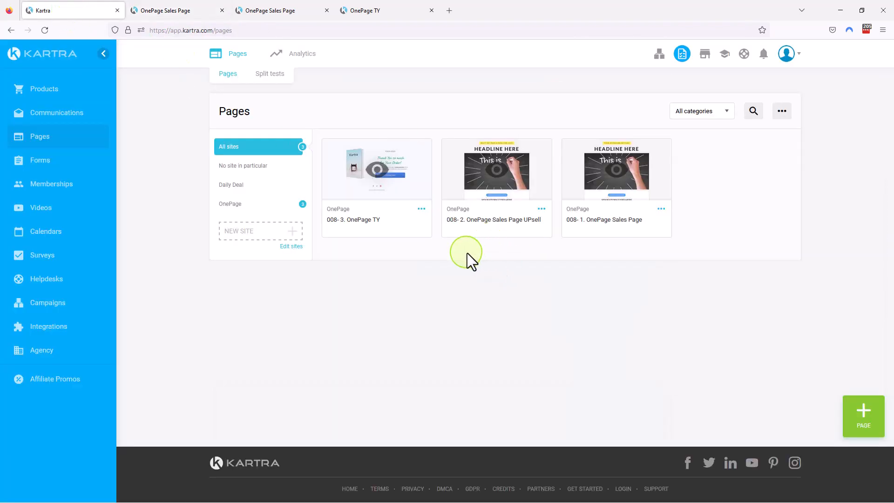
{"action": "left_click", "coordinate": [661, 210]}
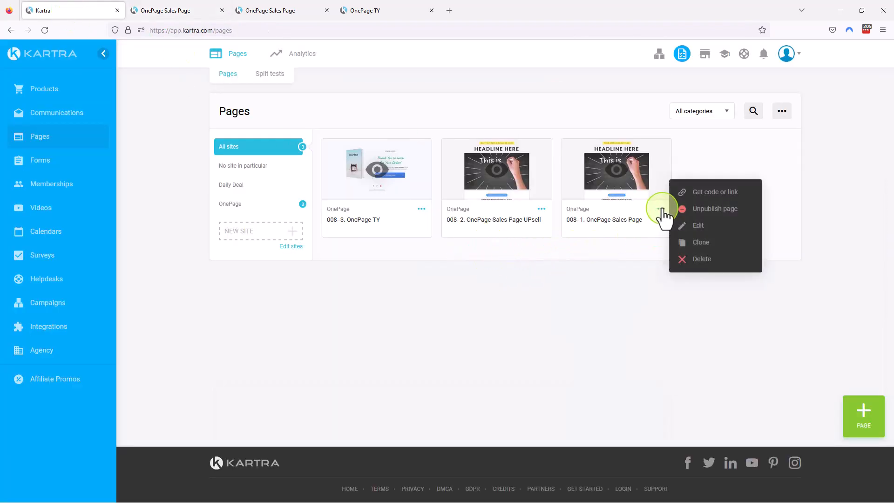
{"action": "left_click", "coordinate": [699, 226]}
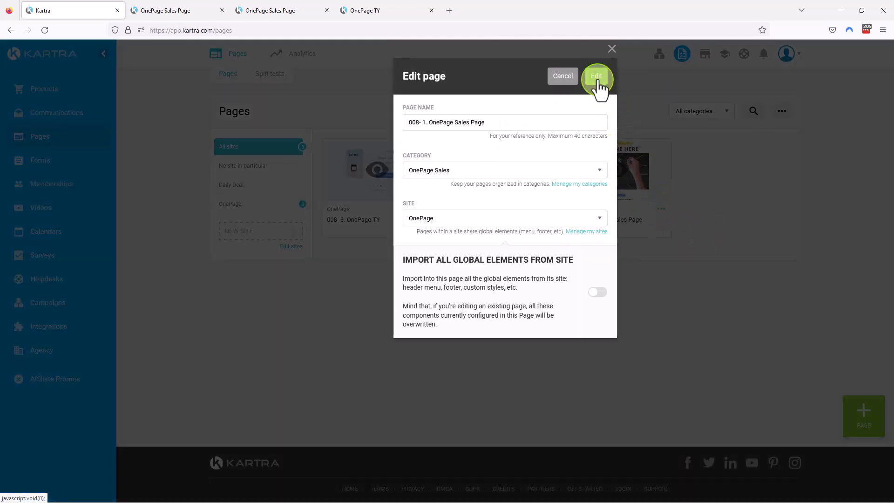
{"action": "left_click", "coordinate": [597, 79]}
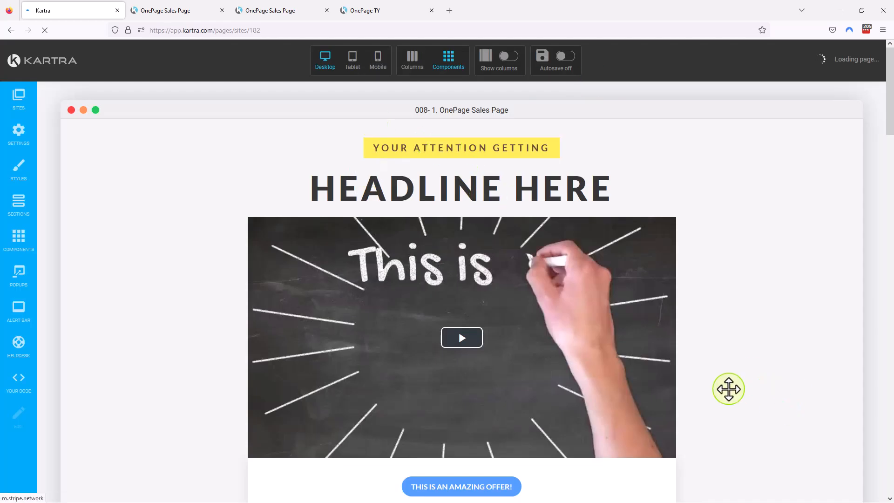
Examine the sales page's embedded checkout form in the editor, including the payment details, order bump and submit area.
{"action": "scroll", "coordinate": [726, 357], "scroll_direction": "down", "scroll_amount": 4}
{"action": "scroll", "coordinate": [744, 355], "scroll_direction": "down", "scroll_amount": 13}
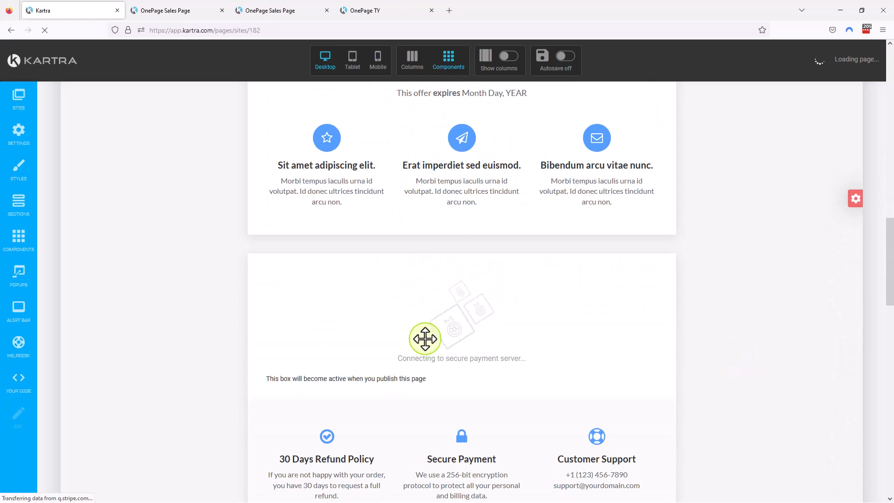
{"action": "mouse_move", "coordinate": [469, 319]}
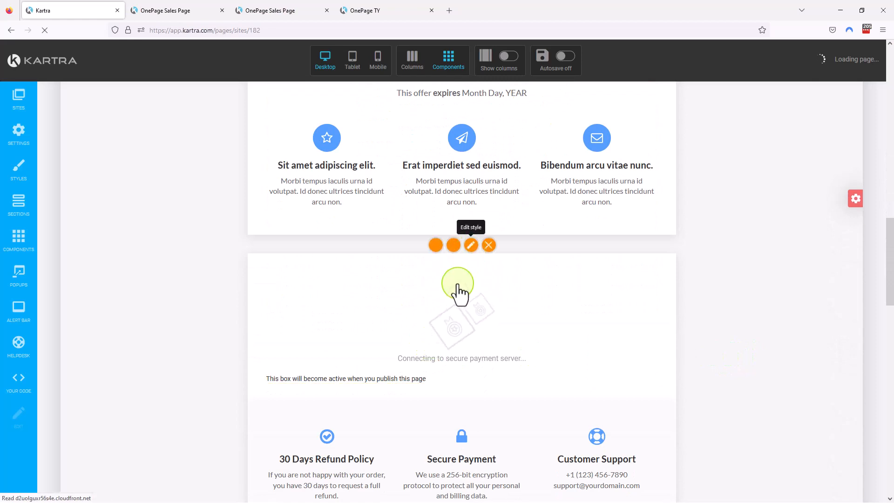
{"action": "scroll", "coordinate": [465, 332], "scroll_direction": "down", "scroll_amount": 1}
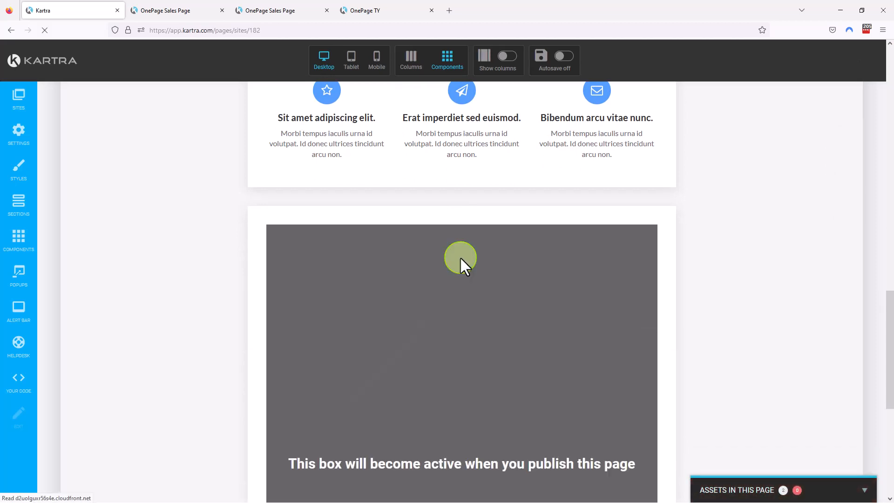
{"action": "scroll", "coordinate": [553, 342], "scroll_direction": "down", "scroll_amount": 2}
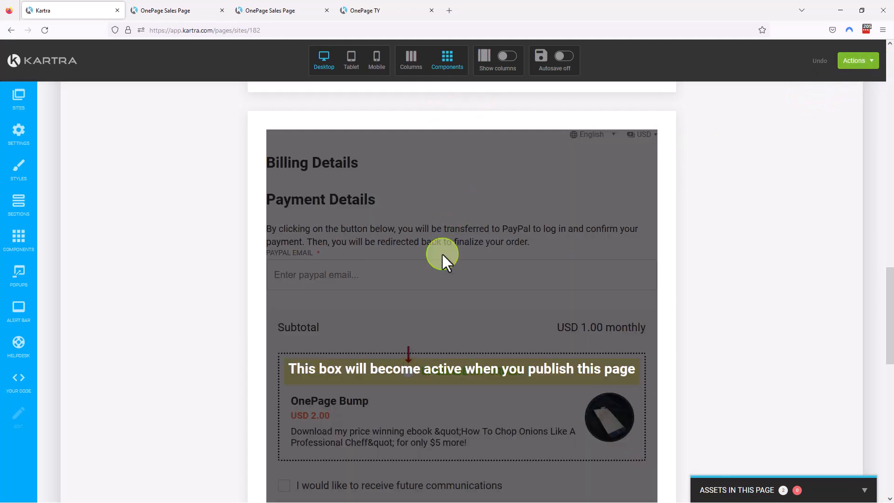
{"action": "scroll", "coordinate": [544, 328], "scroll_direction": "down", "scroll_amount": 2}
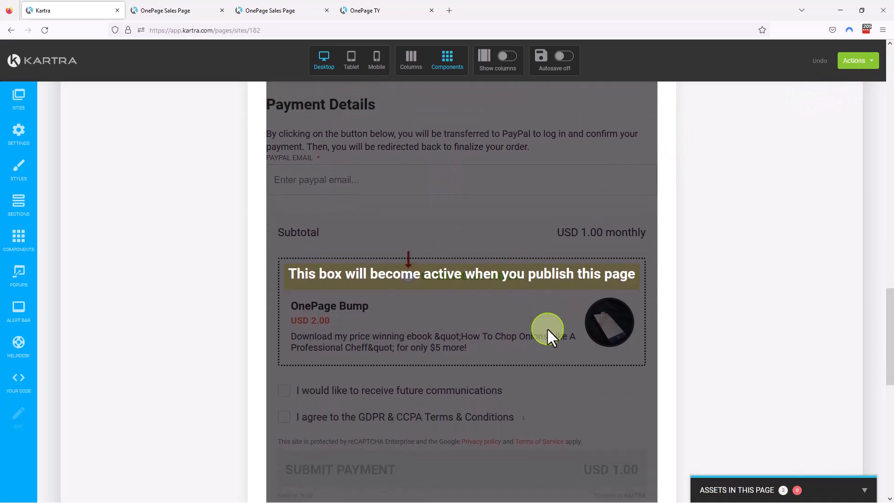
{"action": "scroll", "coordinate": [548, 326], "scroll_direction": "up", "scroll_amount": 1}
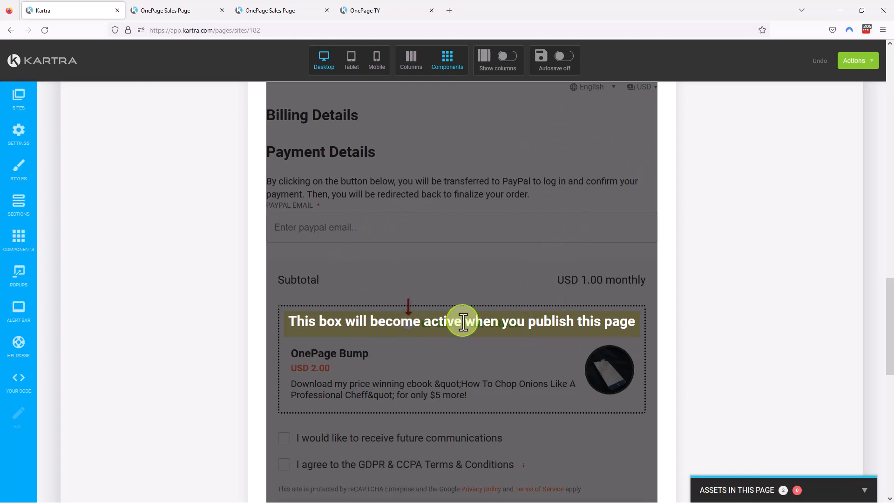
{"action": "scroll", "coordinate": [464, 321], "scroll_direction": "up", "scroll_amount": 1}
{"action": "scroll", "coordinate": [463, 319], "scroll_direction": "up", "scroll_amount": 5}
Publish the sales page live and get its direct page link.
{"action": "left_click", "coordinate": [866, 62]}
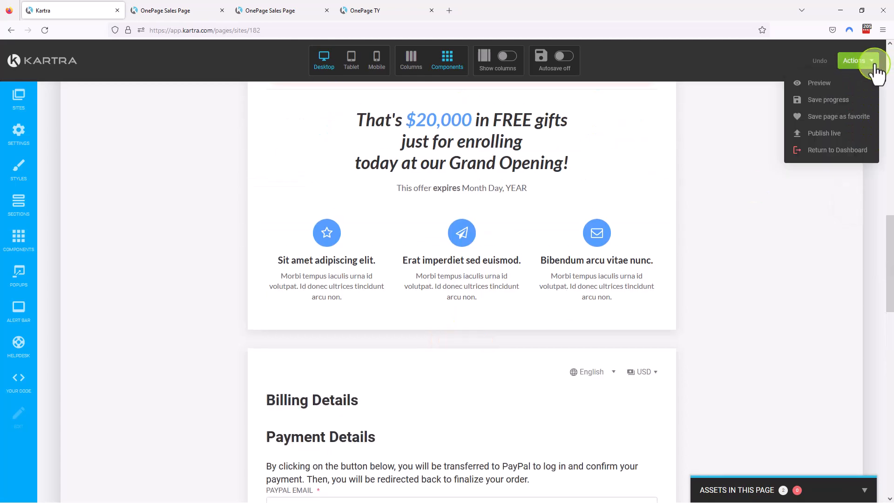
{"action": "left_click", "coordinate": [833, 134]}
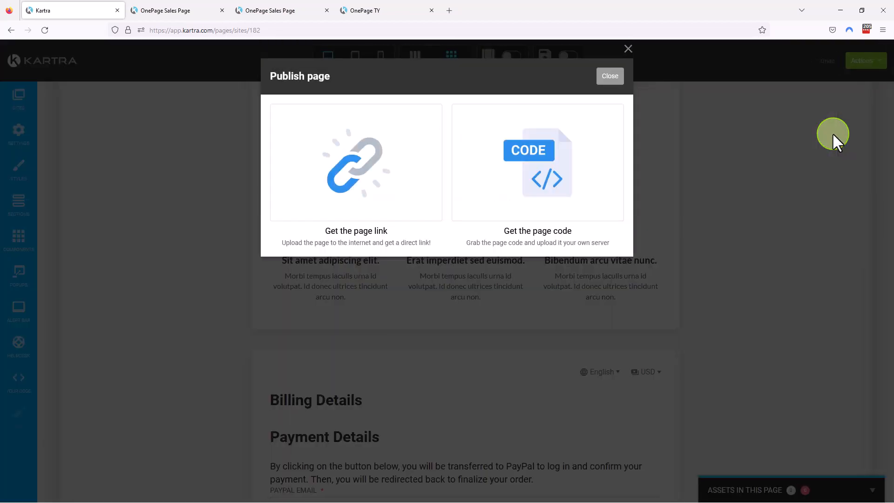
{"action": "left_click", "coordinate": [394, 188]}
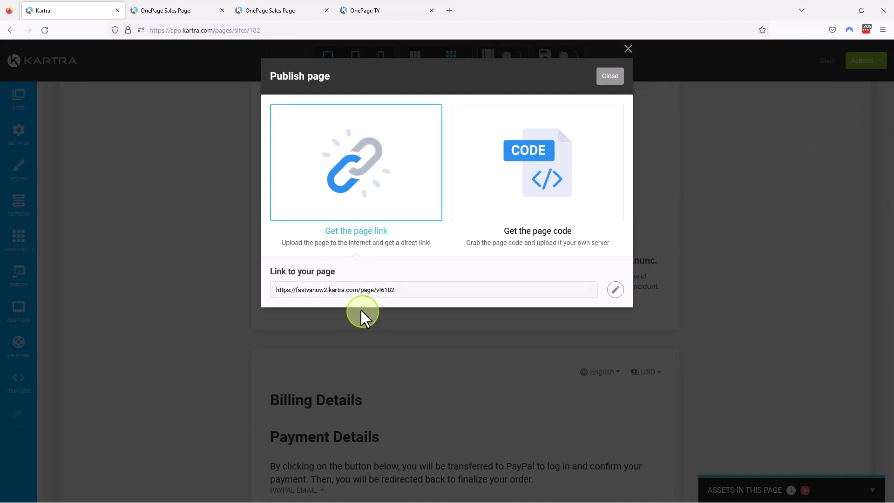
Open the published page link in a new window, check its checkout section, and return to the page editor.
{"action": "left_click", "coordinate": [356, 292]}
{"action": "right_click", "coordinate": [357, 290]}
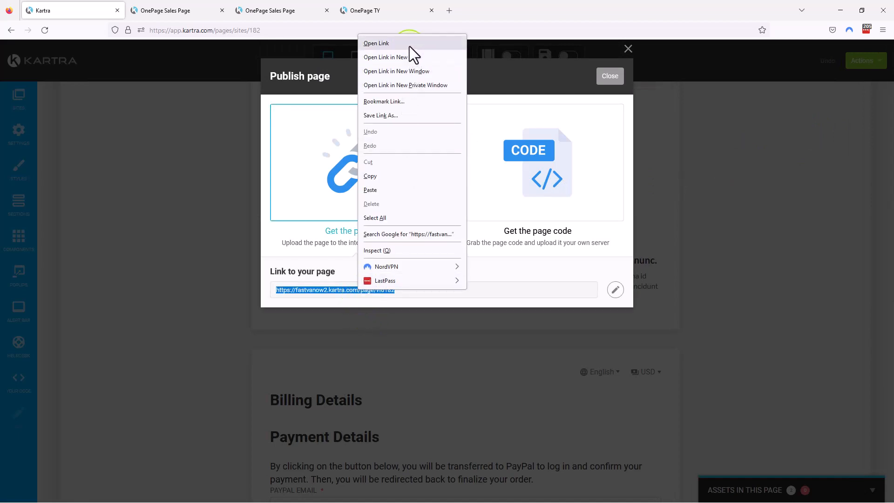
{"action": "left_click", "coordinate": [413, 71]}
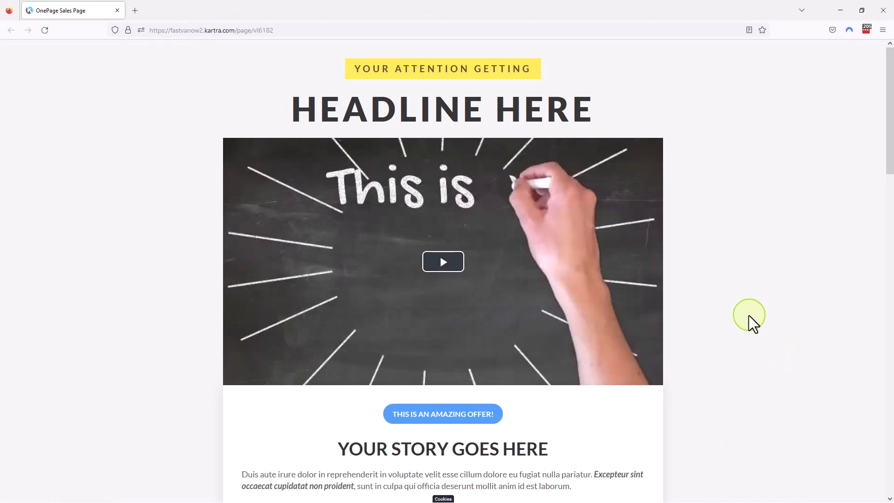
{"action": "scroll", "coordinate": [742, 314], "scroll_direction": "down", "scroll_amount": 15}
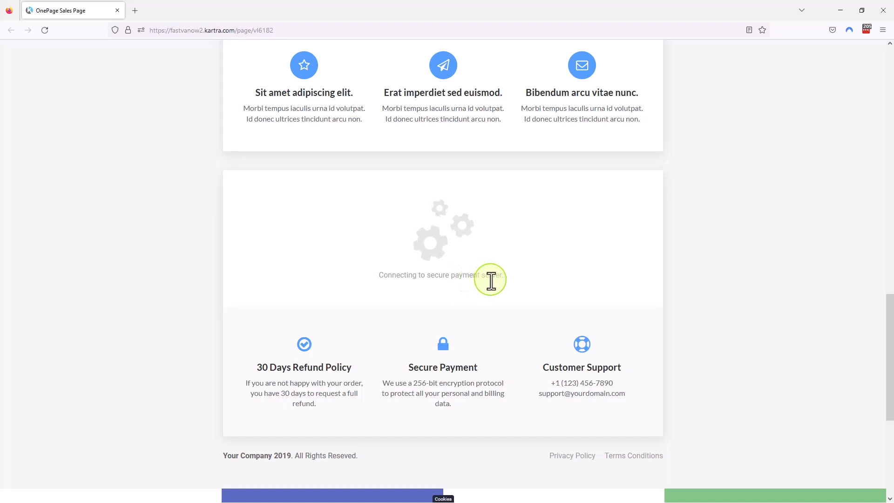
{"action": "left_click", "coordinate": [883, 21]}
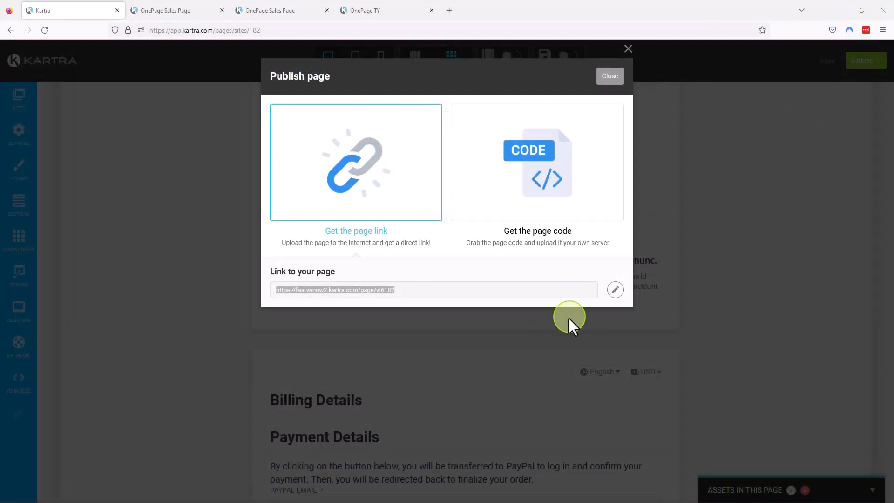
{"action": "left_click", "coordinate": [610, 79]}
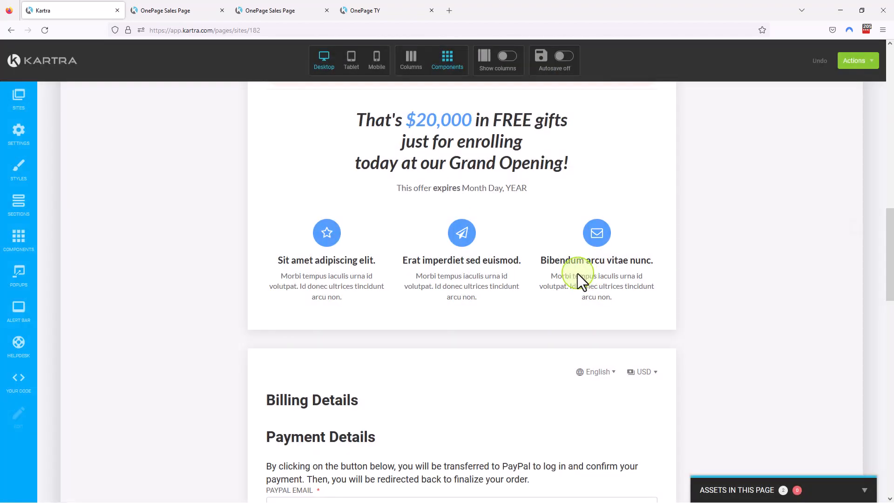
Open the embedded checkout form's checkout configuration and select 008- OnePage PRODUCT Example as the product funnel.
{"action": "scroll", "coordinate": [572, 269], "scroll_direction": "down", "scroll_amount": 6}
{"action": "scroll", "coordinate": [458, 176], "scroll_direction": "up", "scroll_amount": 4}
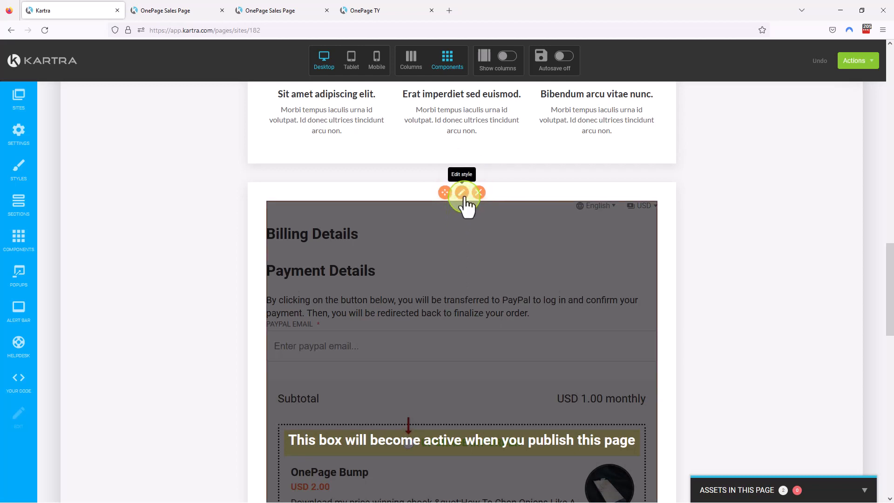
{"action": "left_click", "coordinate": [463, 194]}
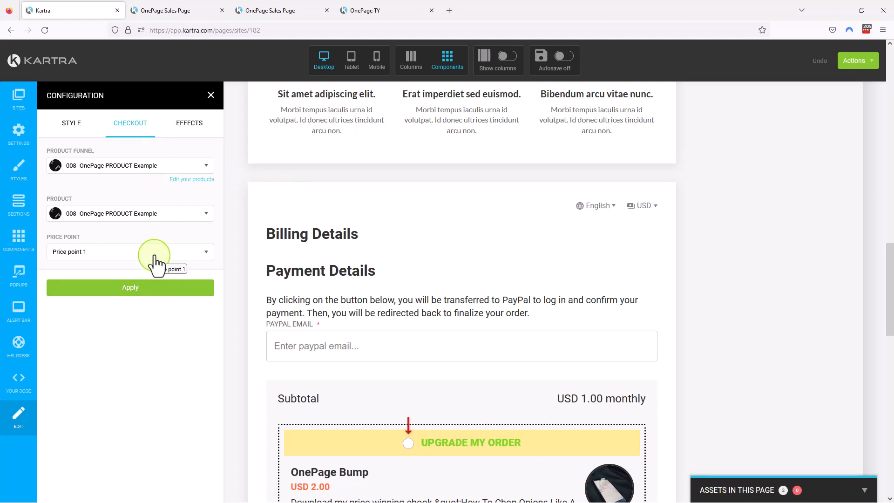
{"action": "left_click", "coordinate": [207, 166]}
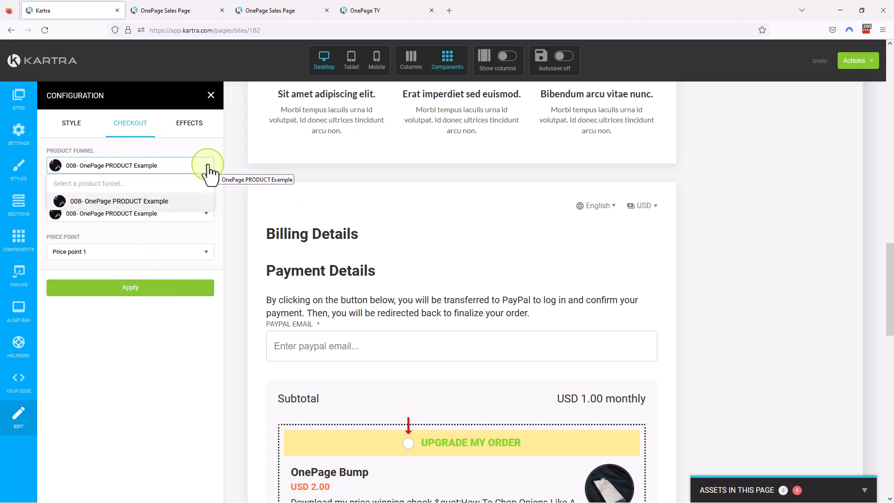
{"action": "left_click", "coordinate": [160, 202]}
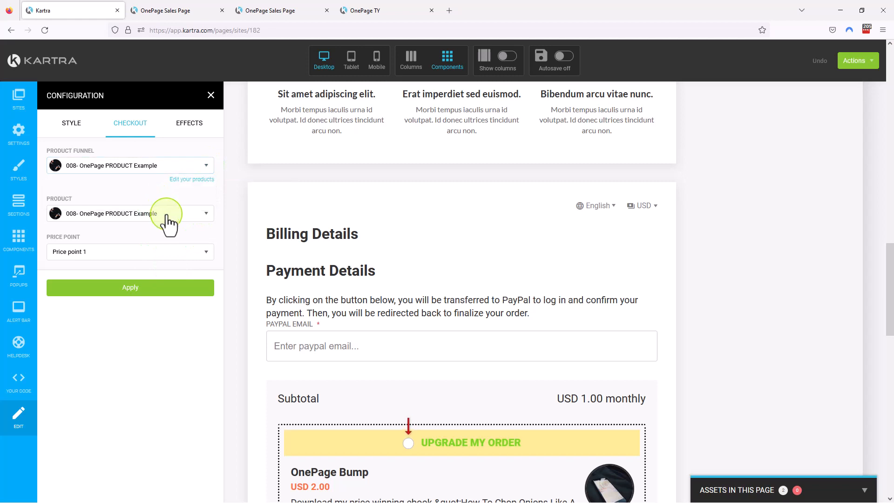
Set the checkout's product to 008- OnePage PRODUCT Example with Price point 1, apply the configuration, and check the reloaded form.
{"action": "left_click", "coordinate": [180, 215]}
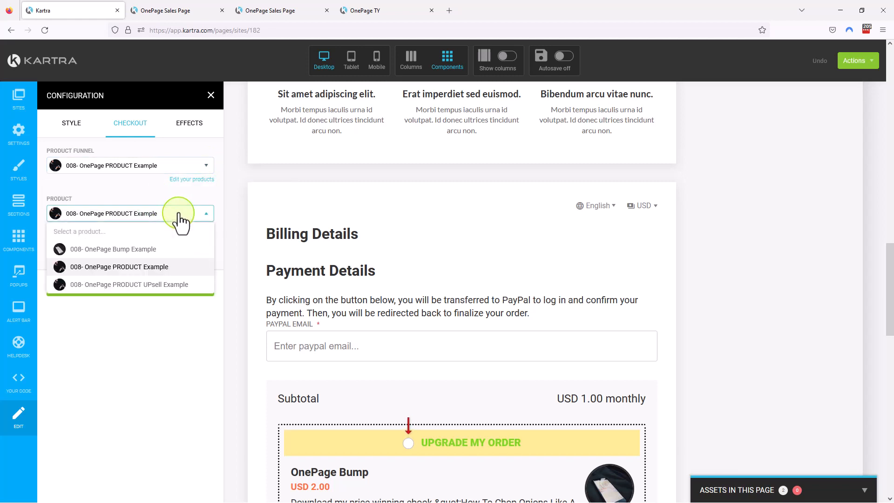
{"action": "left_click", "coordinate": [160, 267]}
{"action": "left_click", "coordinate": [162, 254]}
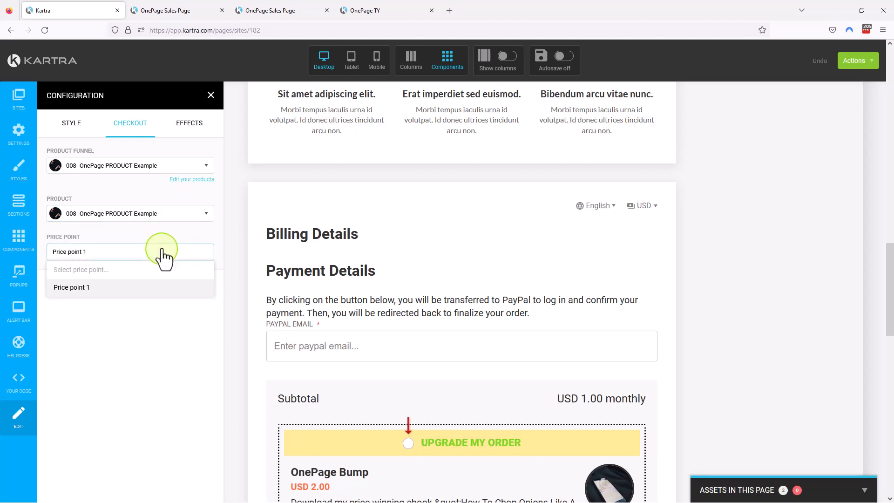
{"action": "left_click", "coordinate": [93, 288]}
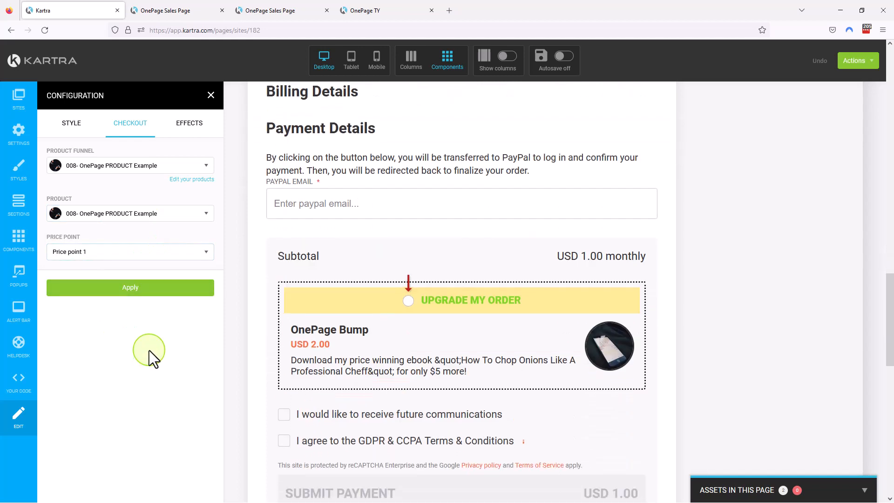
{"action": "left_click", "coordinate": [162, 284]}
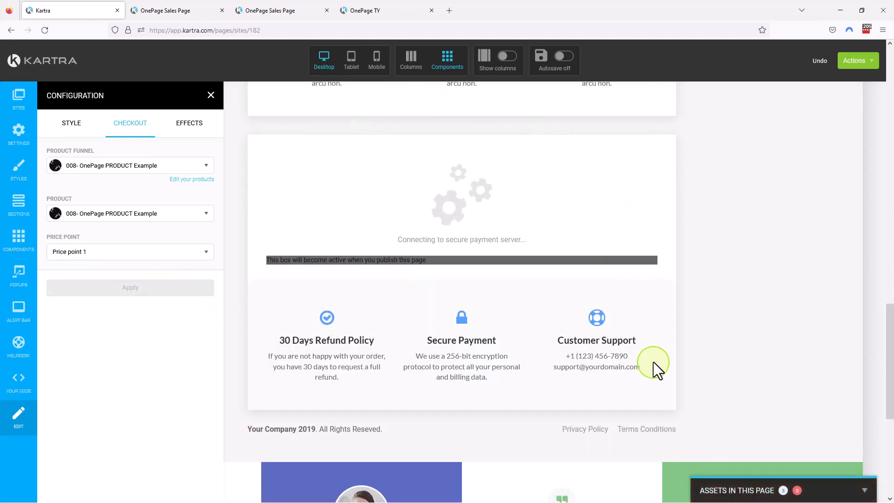
{"action": "scroll", "coordinate": [526, 245], "scroll_direction": "down", "scroll_amount": 12}
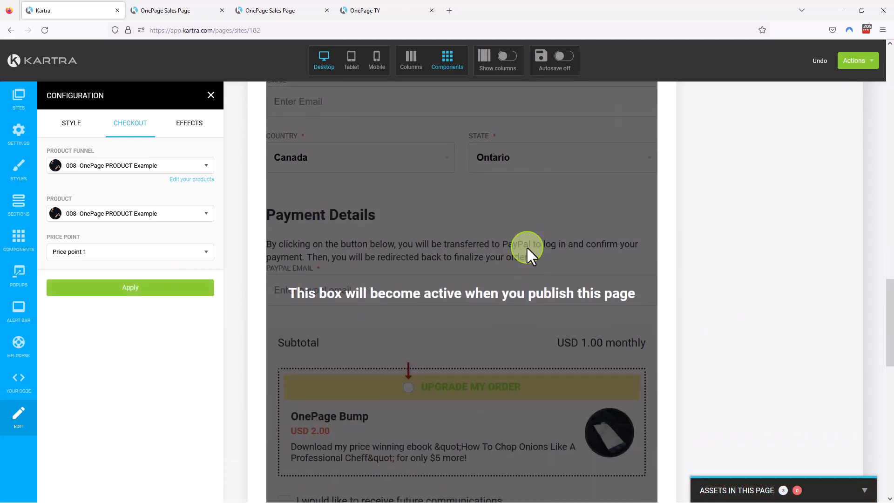
{"action": "scroll", "coordinate": [529, 248], "scroll_direction": "up", "scroll_amount": 15}
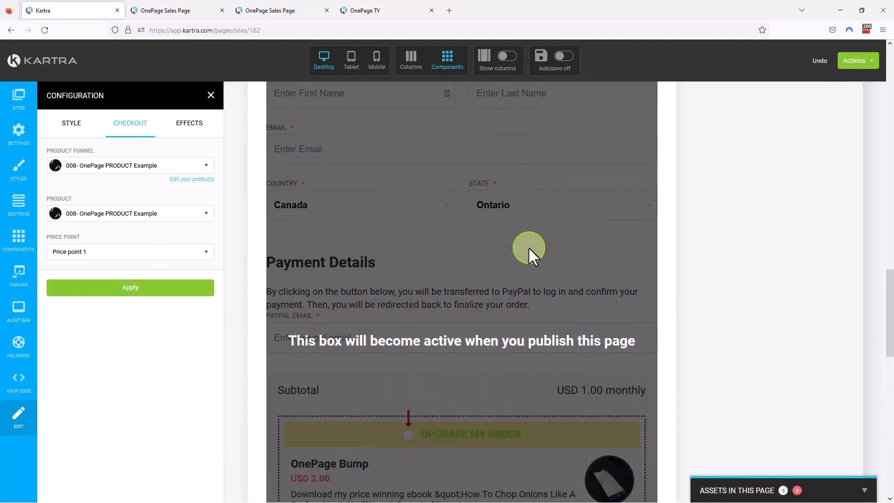
Publish the reconfigured sales page live and open its direct page link in a new window.
{"action": "left_click", "coordinate": [869, 63]}
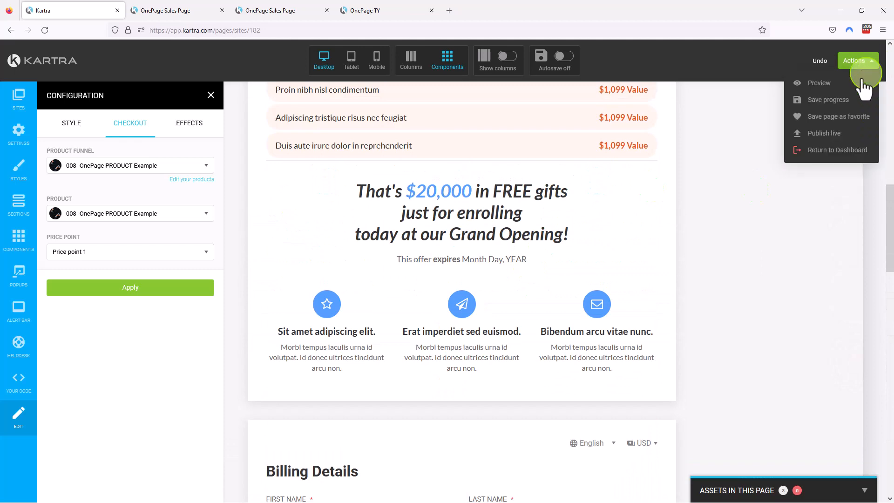
{"action": "left_click", "coordinate": [823, 134]}
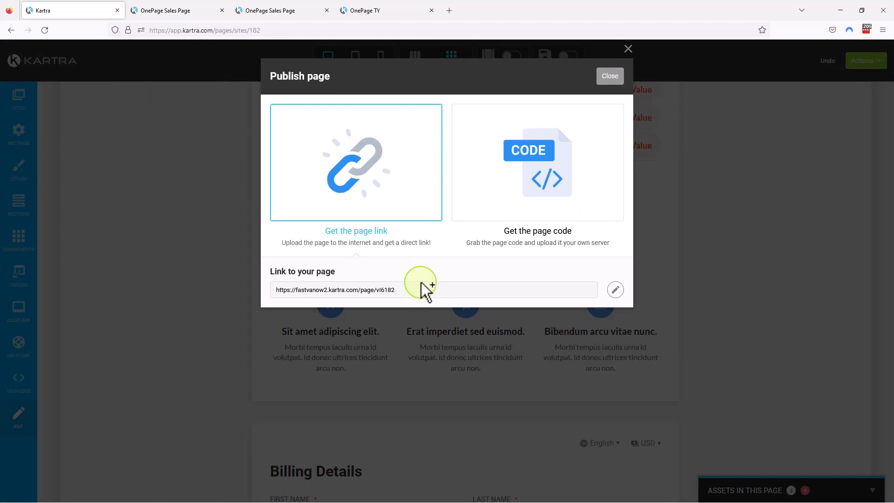
{"action": "left_click_drag", "start_coordinate": [418, 291], "coordinate": [259, 290]}
{"action": "right_click", "coordinate": [334, 289]}
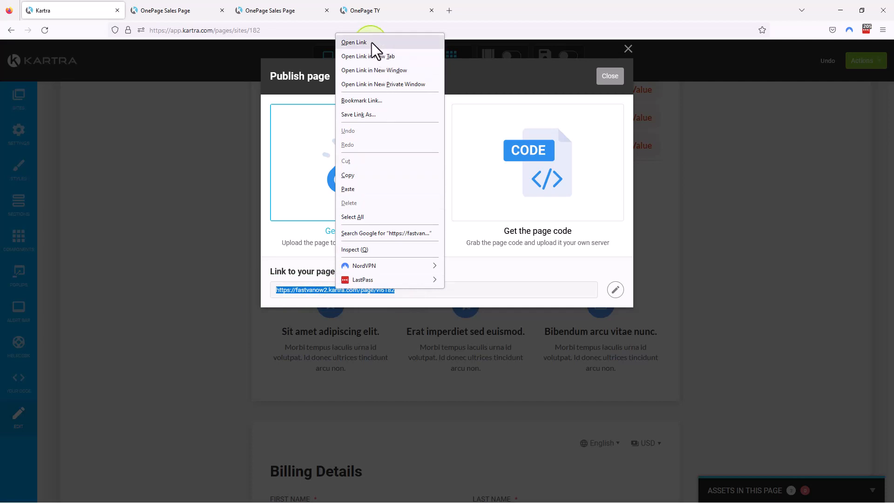
{"action": "left_click", "coordinate": [726, 231]}
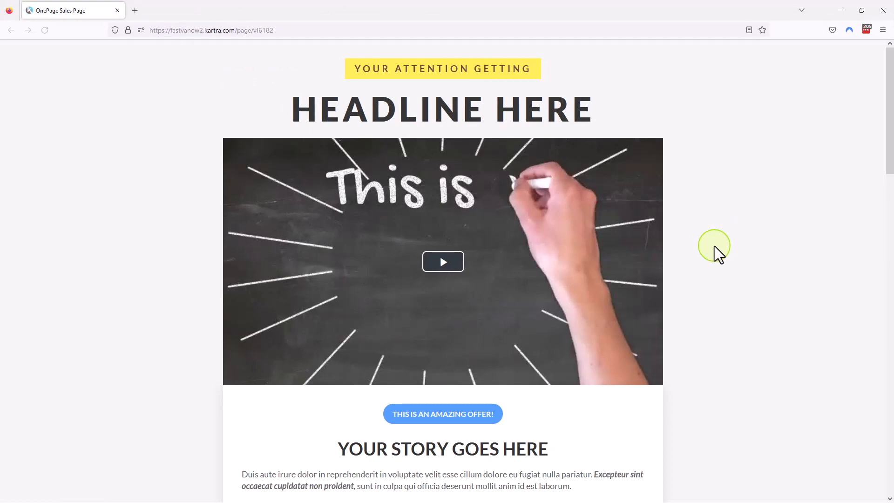
Examine the published sales page from the headline down to the checkout section to see whether the payment form loads.
{"action": "scroll", "coordinate": [714, 246], "scroll_direction": "down", "scroll_amount": 15}
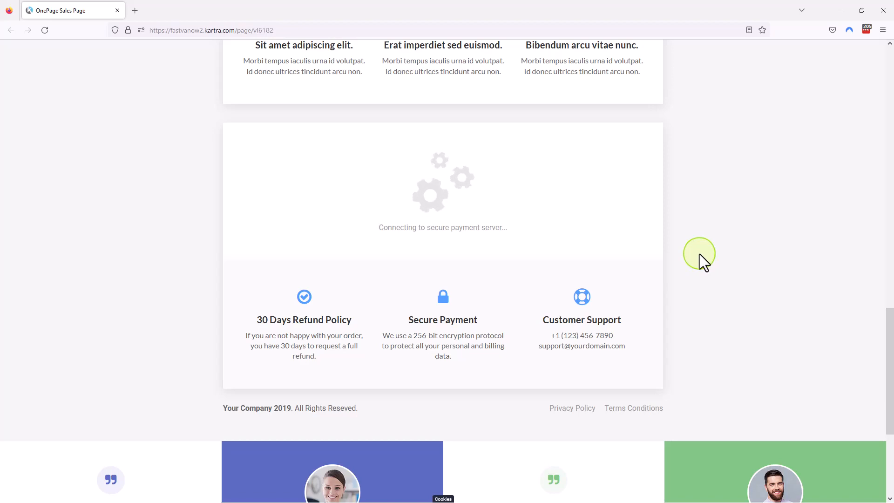
{"action": "scroll", "coordinate": [699, 253], "scroll_direction": "up", "scroll_amount": 5}
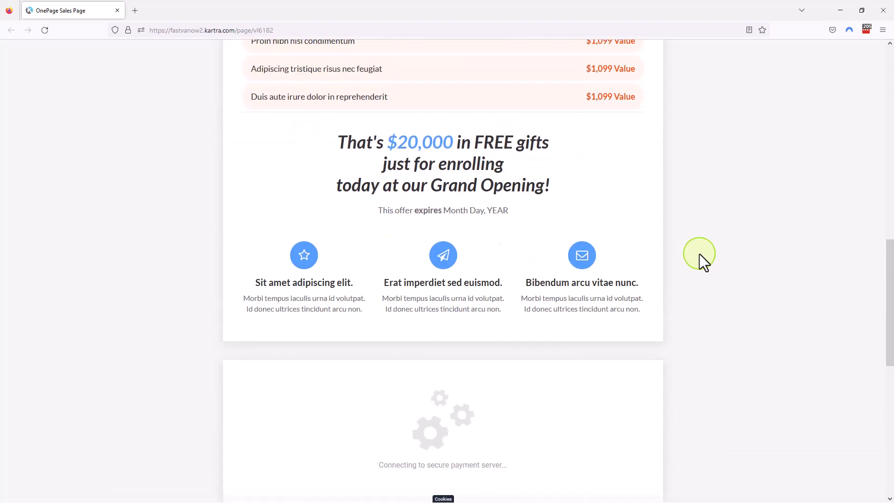
{"action": "scroll", "coordinate": [699, 252], "scroll_direction": "down", "scroll_amount": 3}
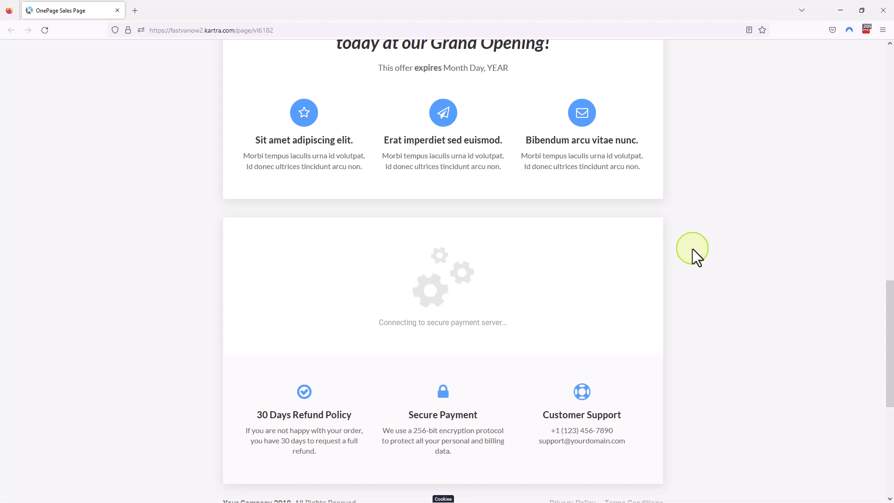
{"action": "key", "text": "ctrl+l"}
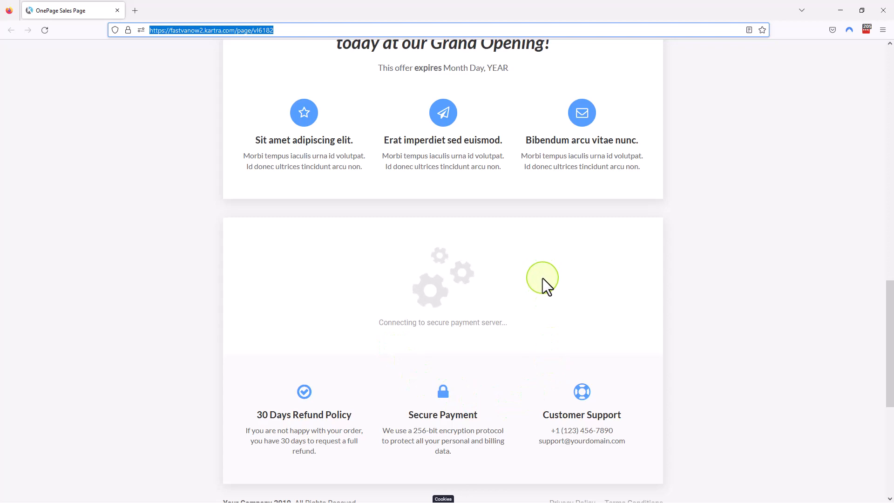
{"action": "scroll", "coordinate": [542, 278], "scroll_direction": "up", "scroll_amount": 15}
{"action": "scroll", "coordinate": [545, 281], "scroll_direction": "up", "scroll_amount": 1}
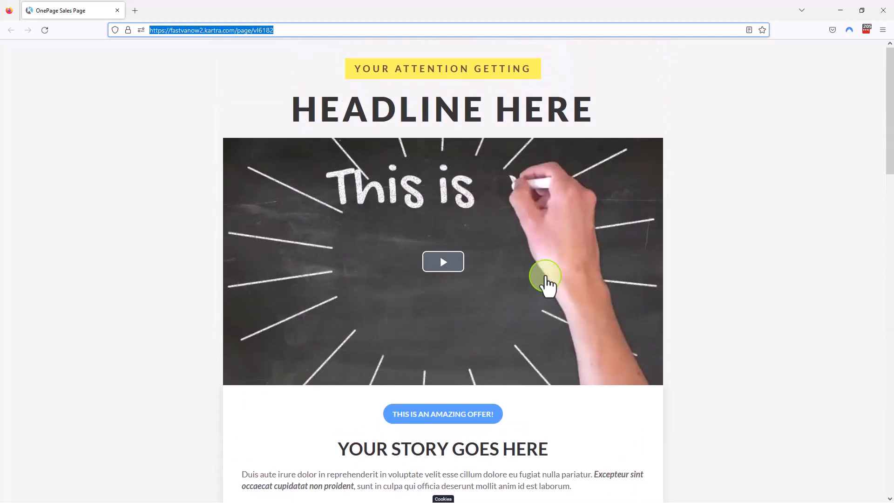
{"action": "scroll", "coordinate": [546, 279], "scroll_direction": "down", "scroll_amount": 15}
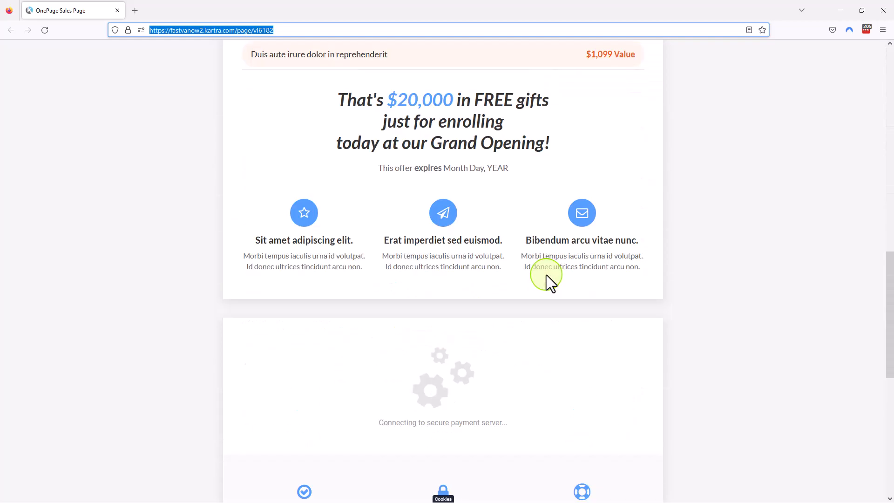
{"action": "scroll", "coordinate": [546, 275], "scroll_direction": "down", "scroll_amount": 3}
Close the published page's window and the publish dialog to return to the sales page in the editor.
{"action": "left_click", "coordinate": [887, 14]}
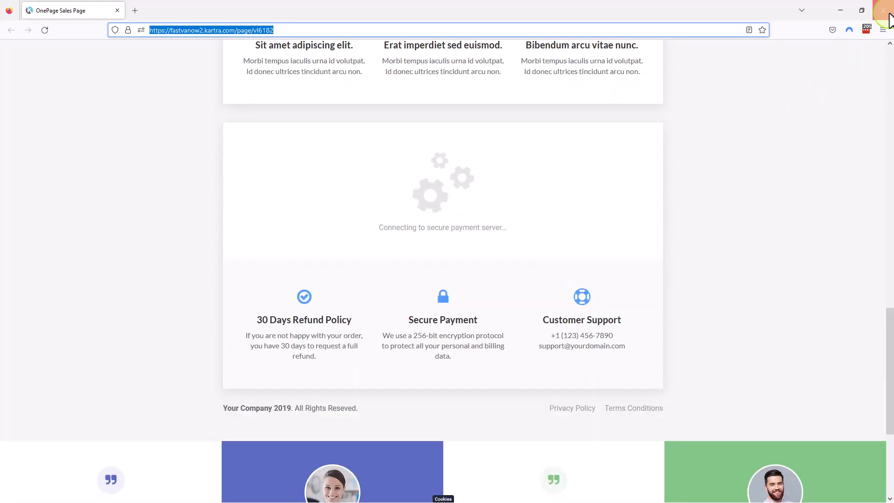
{"action": "left_click", "coordinate": [608, 78]}
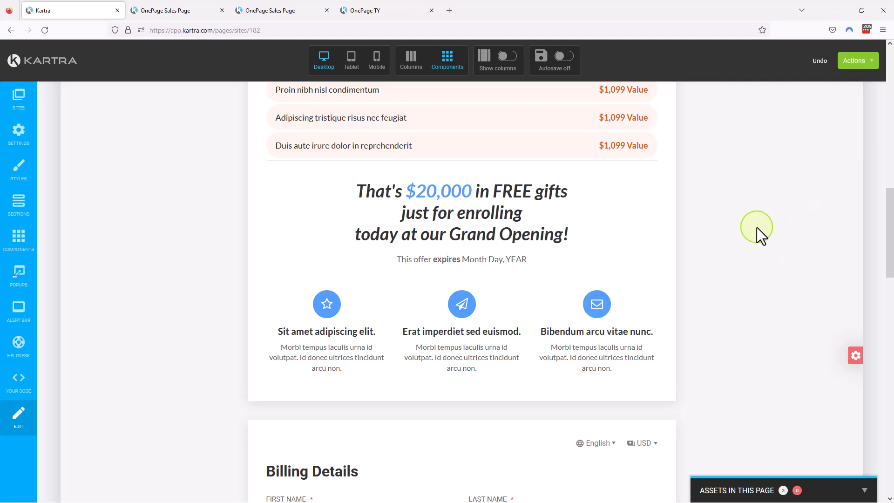
{"action": "scroll", "coordinate": [756, 228], "scroll_direction": "up", "scroll_amount": 10}
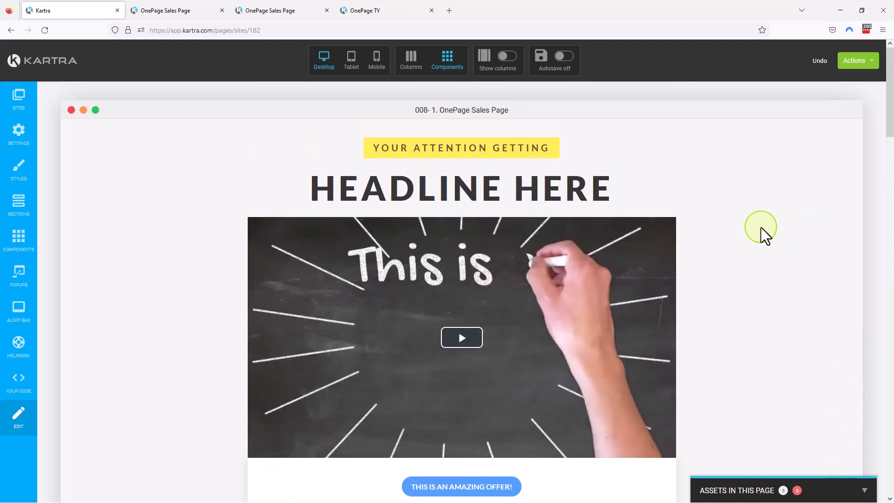